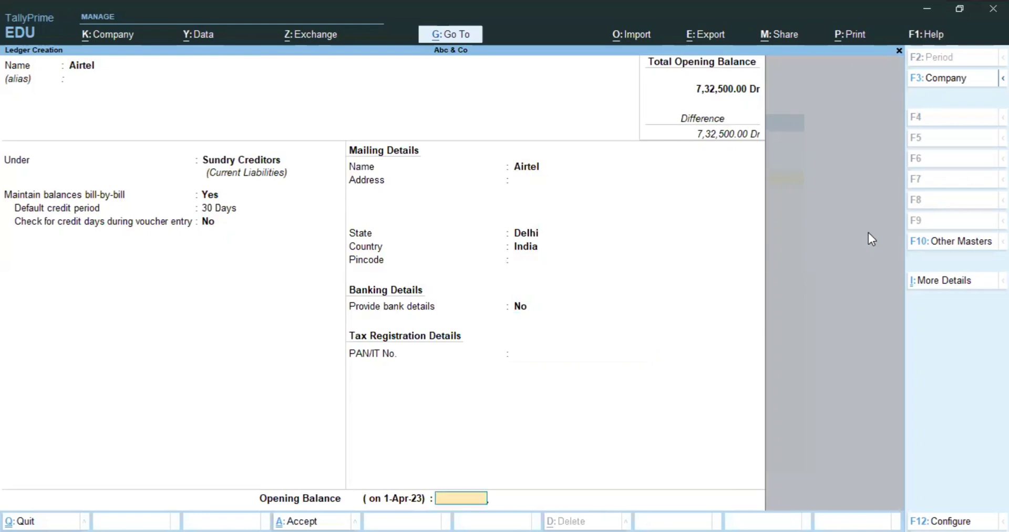
Save the Airtel ledger without an opening balance and reopen a blank ledger creation form.
key(Return)
key(Return)
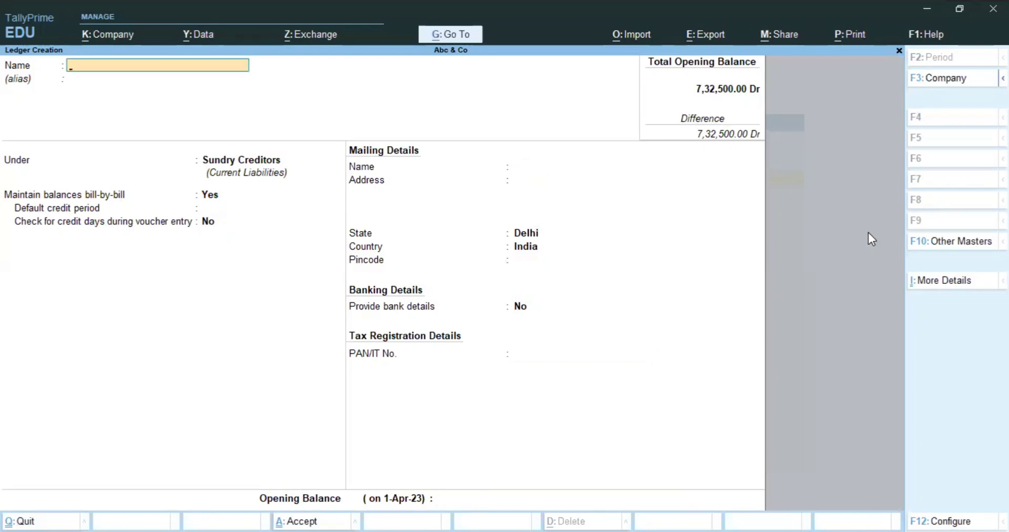
key(Escape)
key(Return)
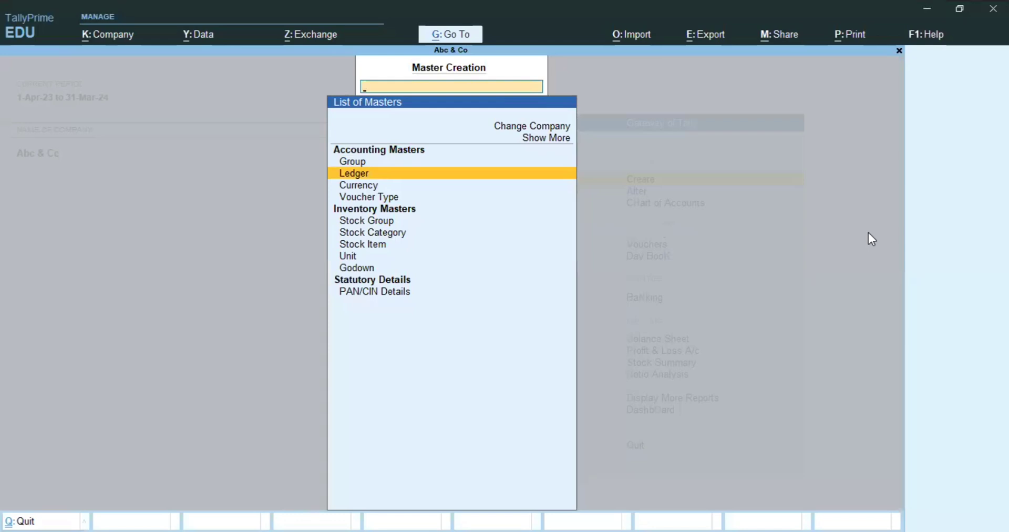
key(Return)
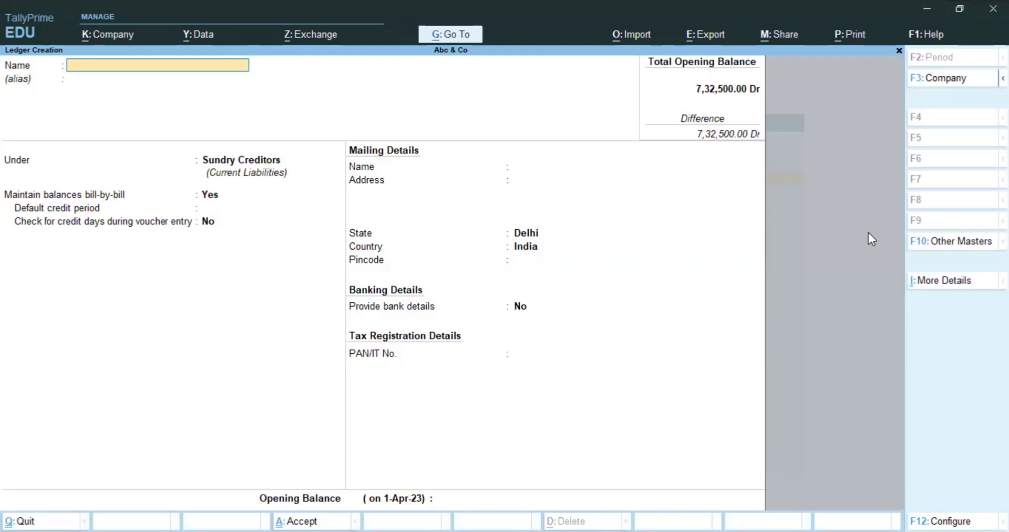
Name the new ledger A and place it under Current Liabilities.
text(A)
key(Return)
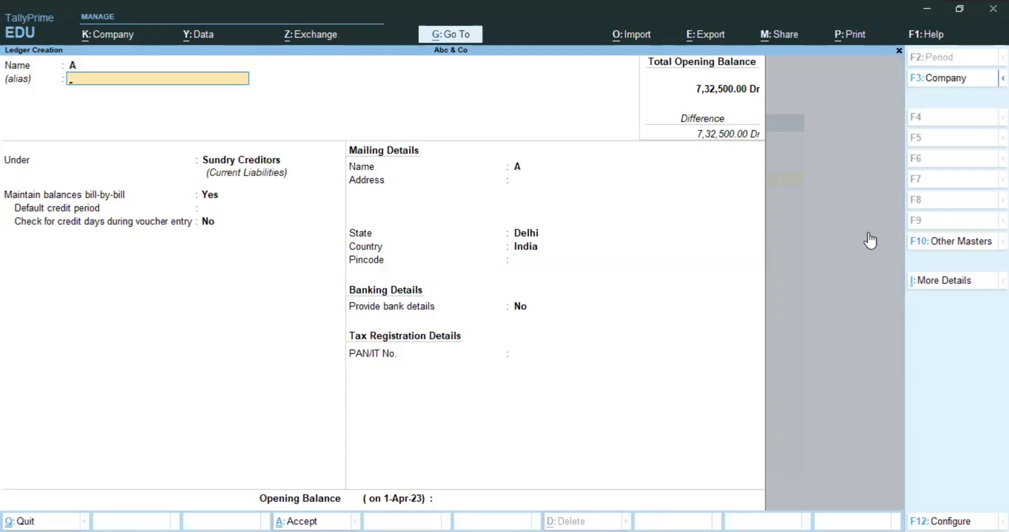
key(Return)
text(Cur)
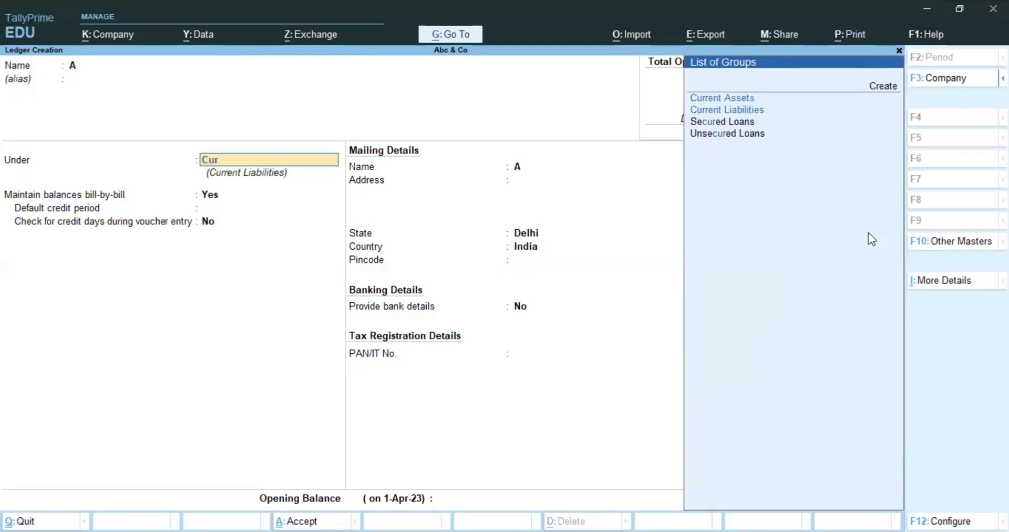
key(Down)
key(Return)
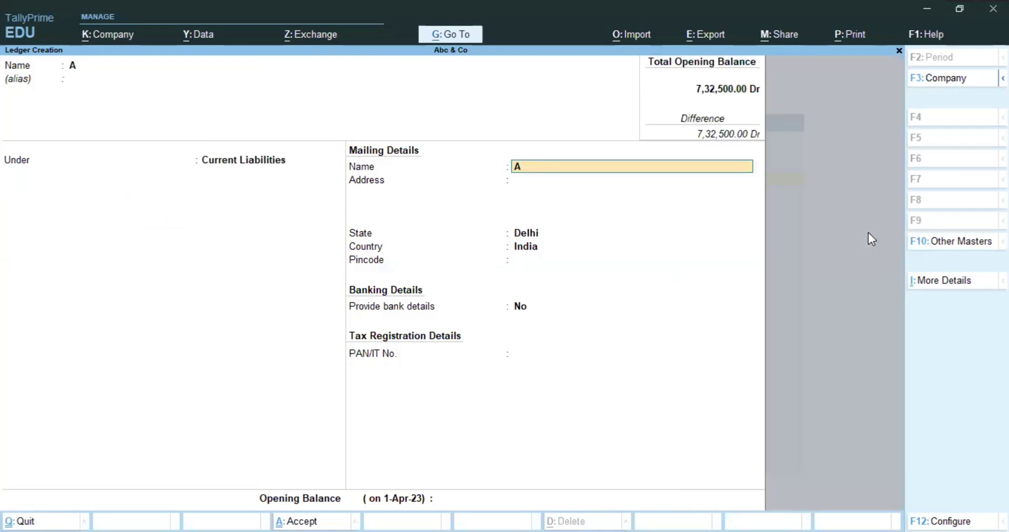
key(BackSpace)
text(Cur)
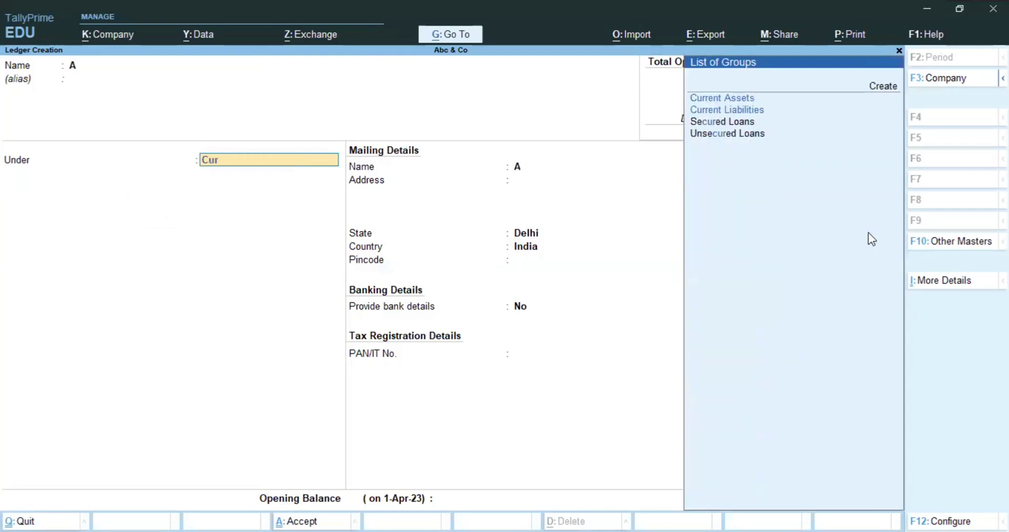
key(Down)
key(Return)
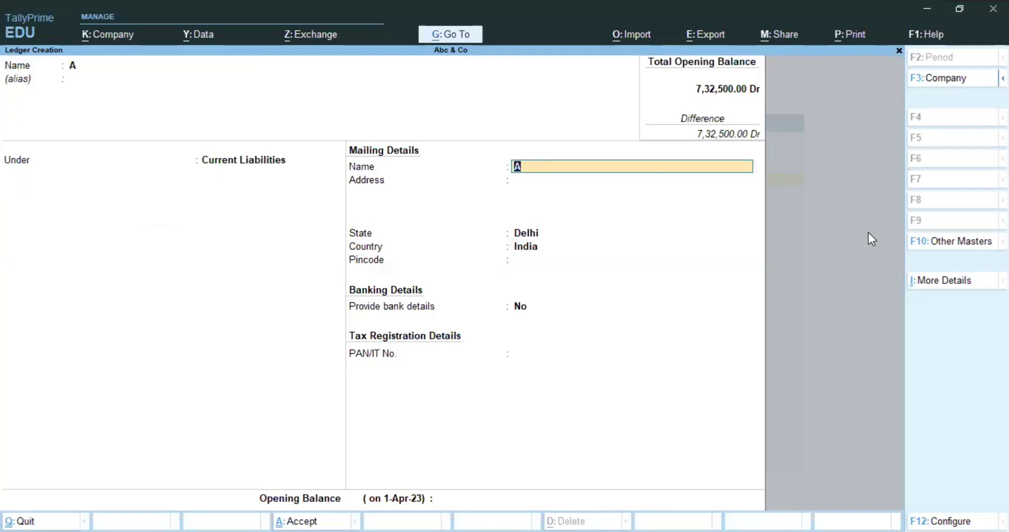
Keep ledger A's default mailing, banking and tax details, leave its opening balance empty, and save it.
key(Return)
key(Return)
key(Return)
key(Return)
key(Return)
key(Return)
key(Return)
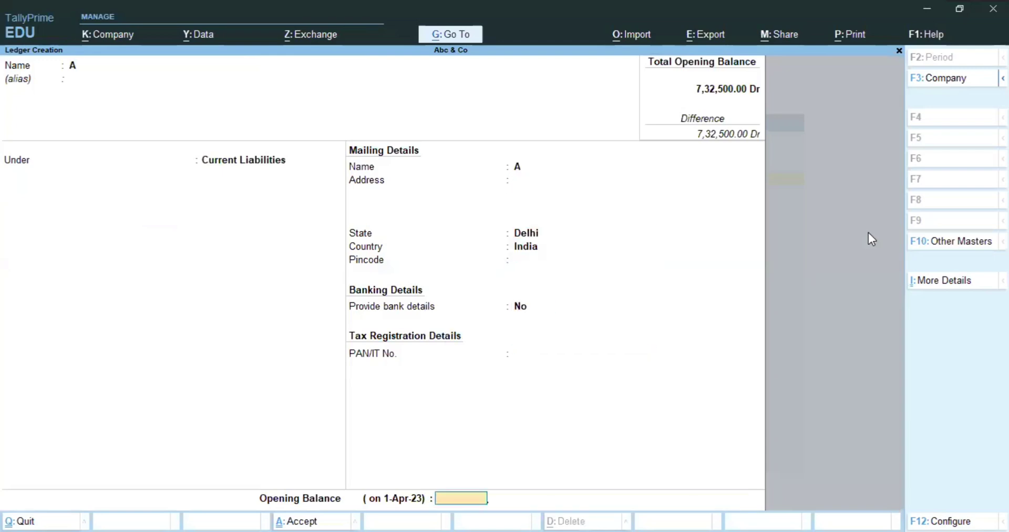
key(Return)
key(Return)
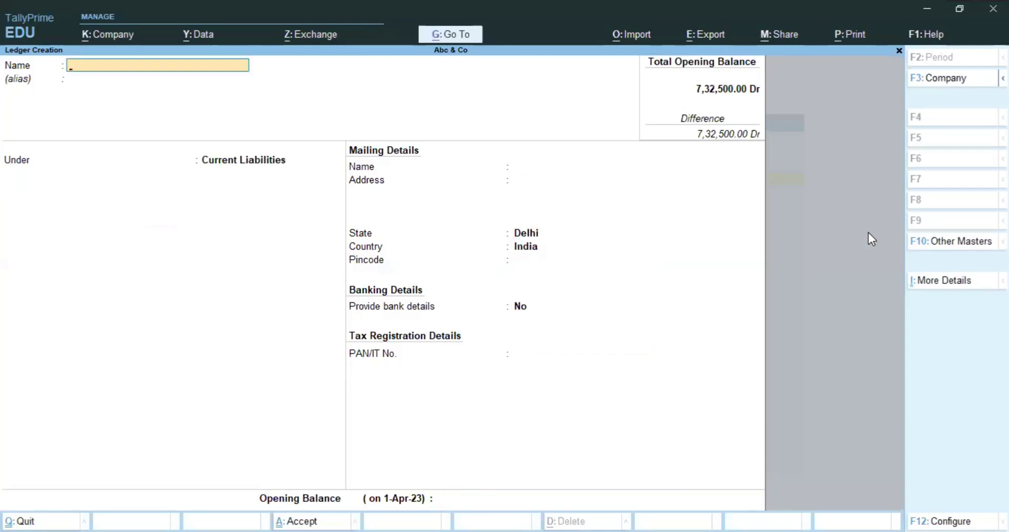
Create a ledger named B under Current Liabilities with default details and no opening balance.
text(B)
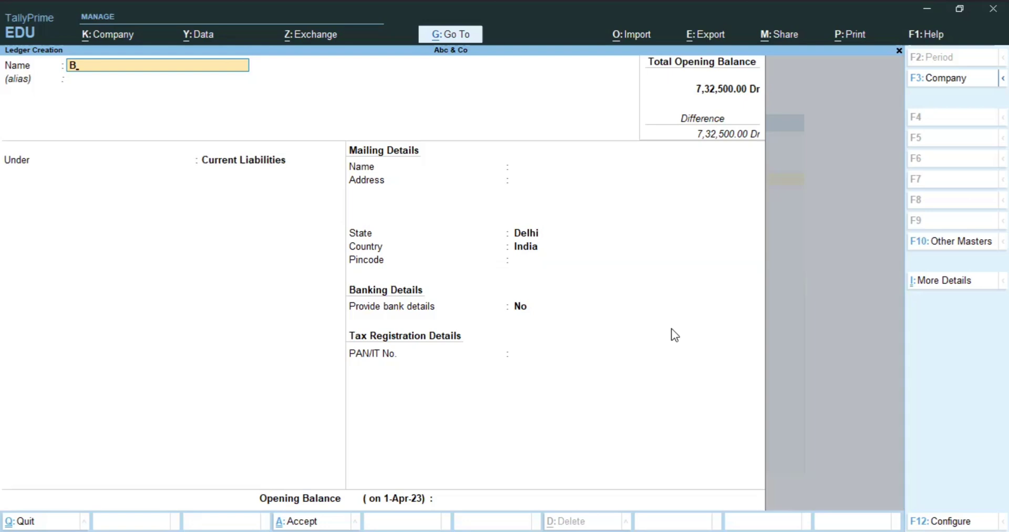
key(Return)
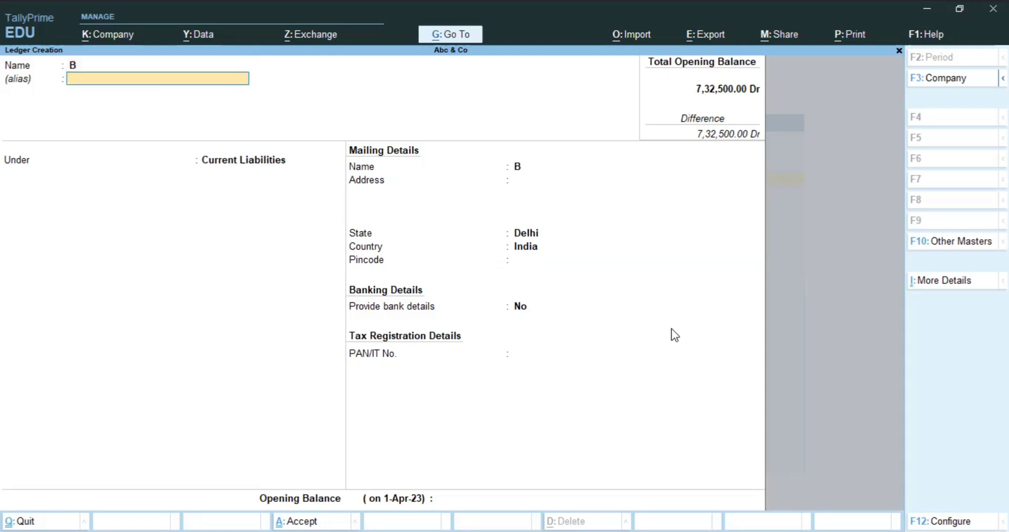
key(Return)
key(Return)
key(Return)
key(Return)
key(Return)
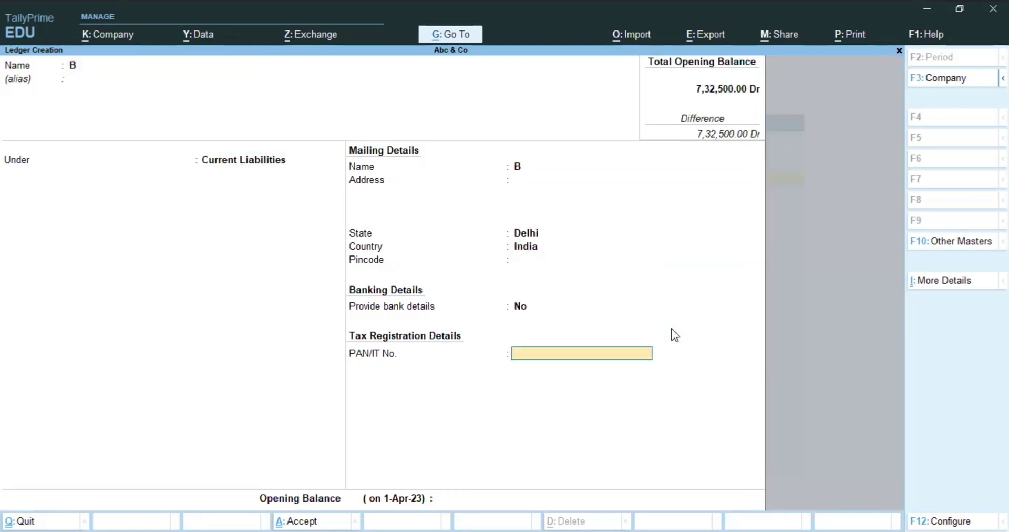
key(Return)
key(Return)
key(Return)
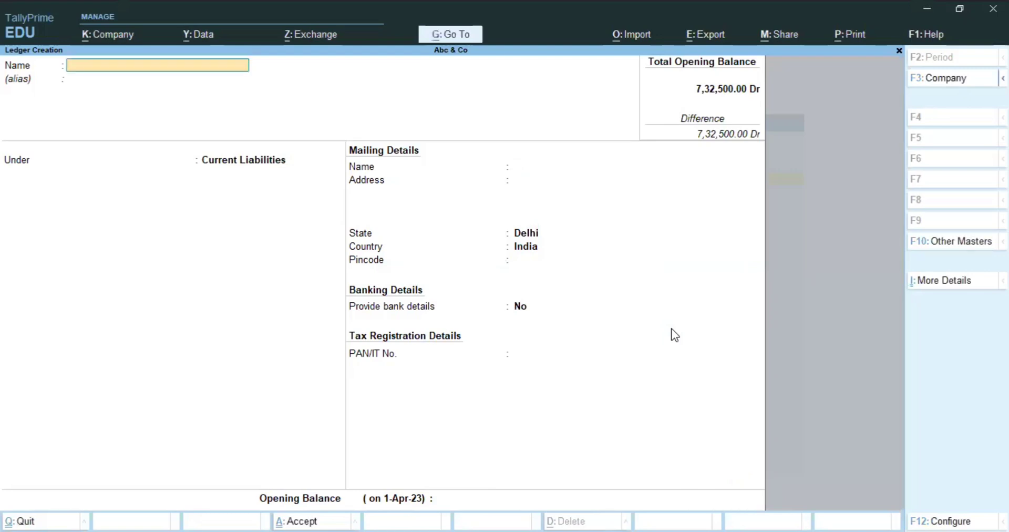
Create a ledger named C under Current Liabilities with default details and no opening balance.
text(C)
key(Return)
key(Return)
key(Return)
key(Return)
key(Return)
key(Return)
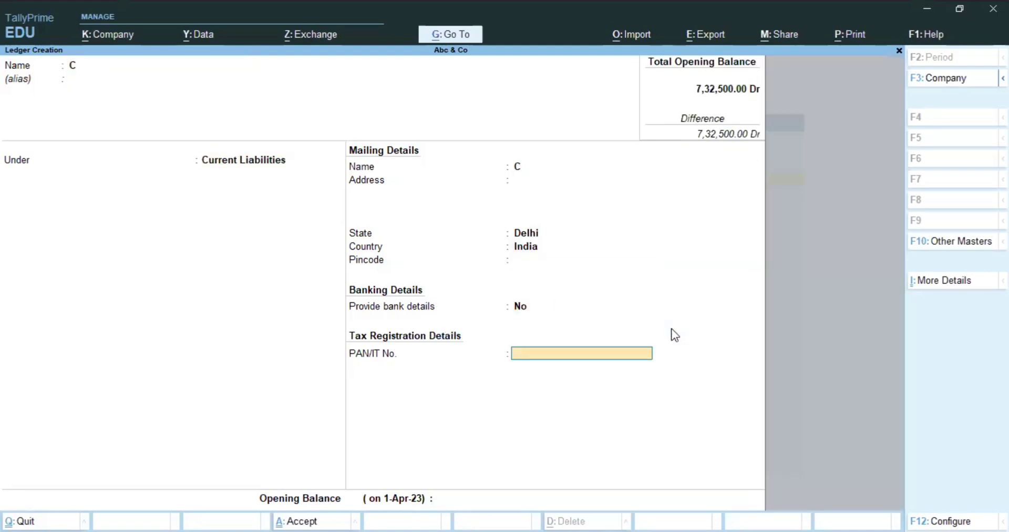
key(Return)
key(Return)
key(Return)
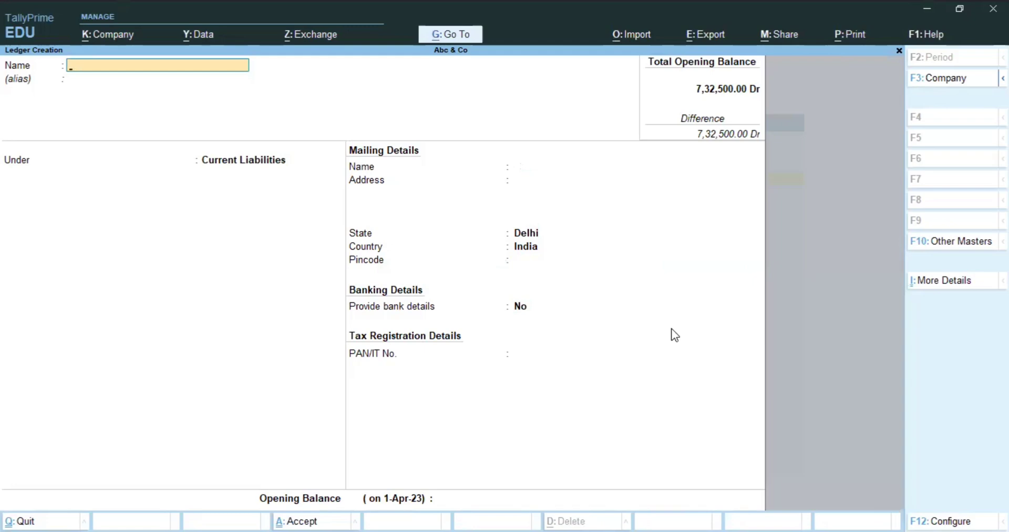
Create a Round Off ledger under Indirect Expenses with the ledger type Not Applicable and no opening balance.
text(Round Off)
key(Return)
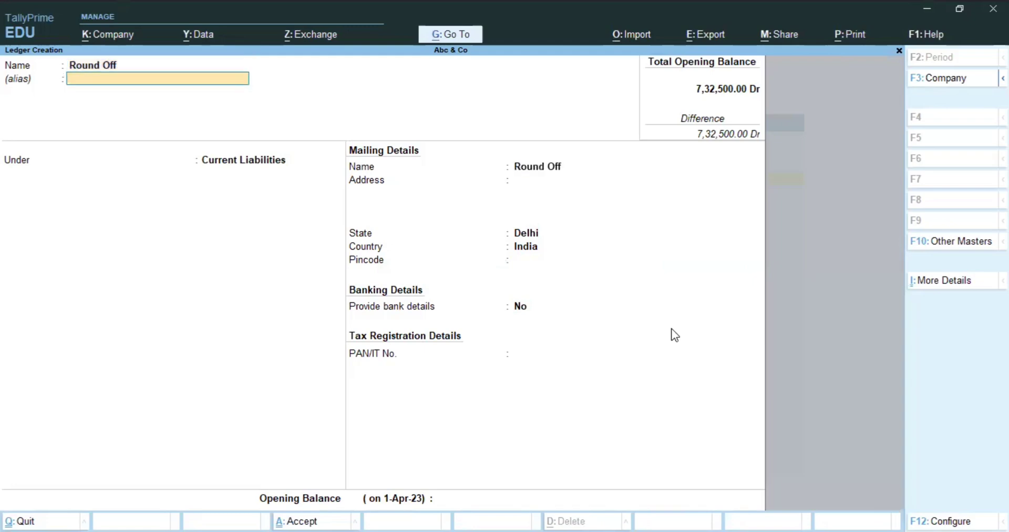
key(Return)
text(Indi)
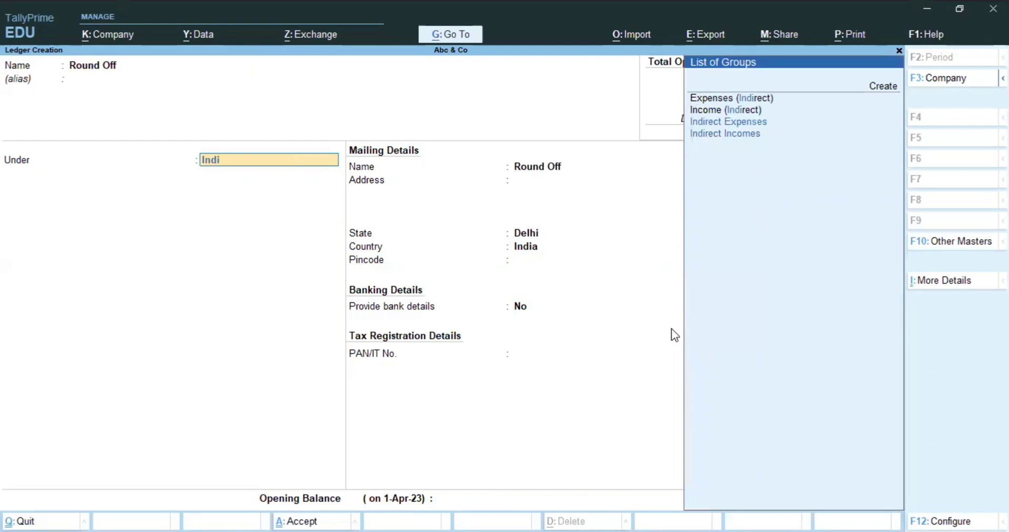
key(Return)
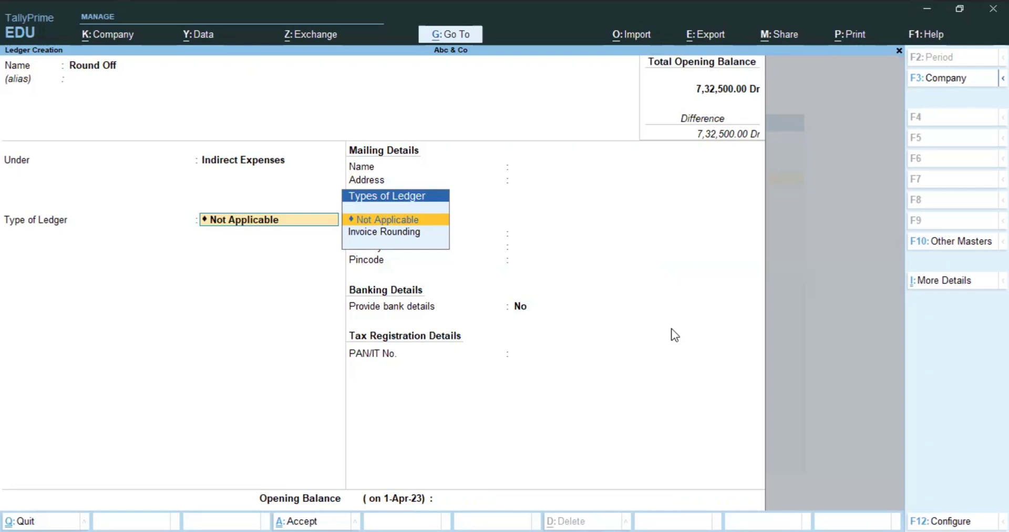
key(Return)
key(Return)
key(Return)
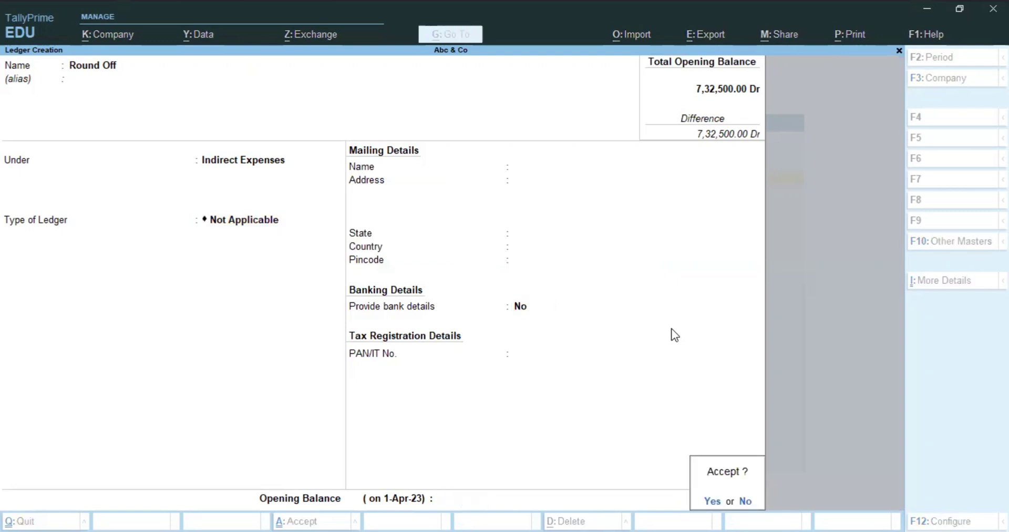
key(Return)
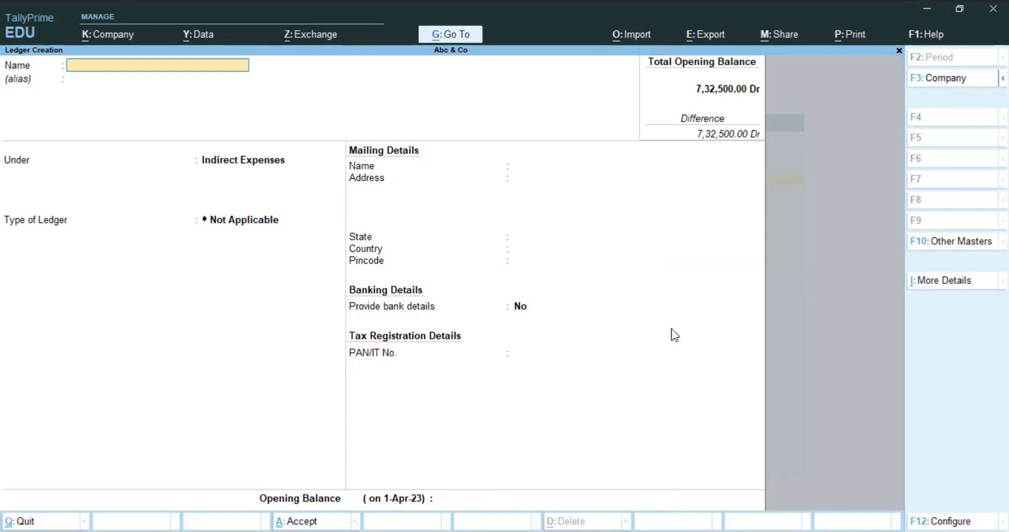
Leave ledger creation and start a new journal voucher.
key(Escape)
key(Escape)
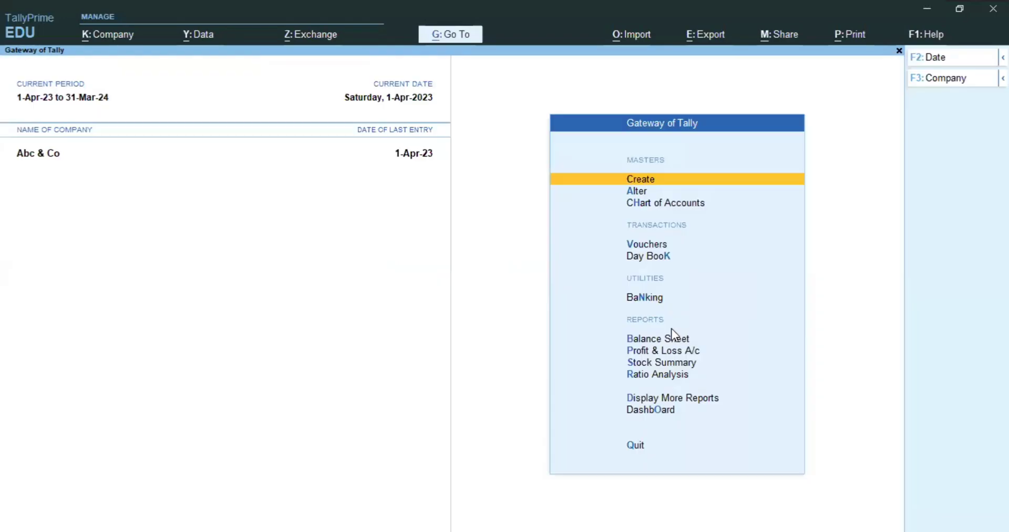
key(v)
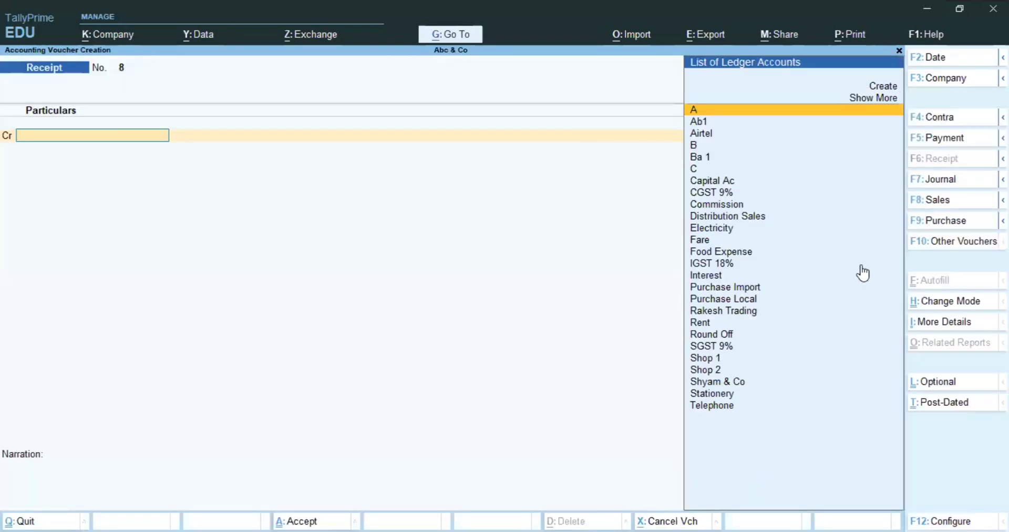
click(921, 181)
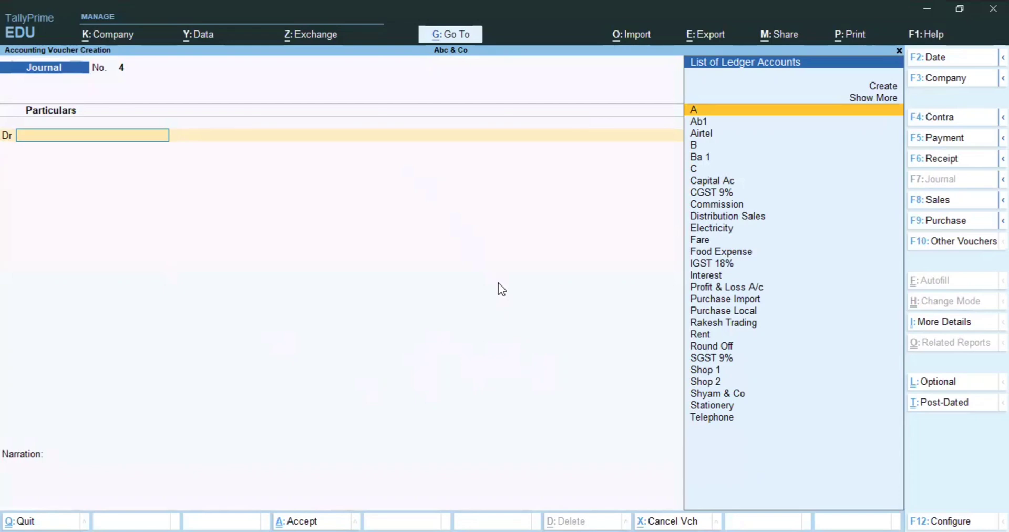
key(F5)
text(Tel)
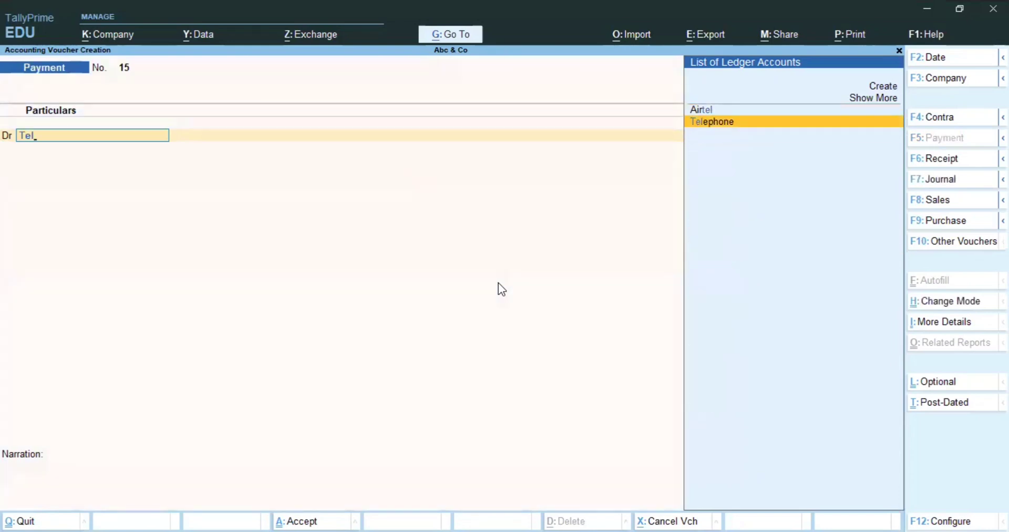
key(Return)
text(500)
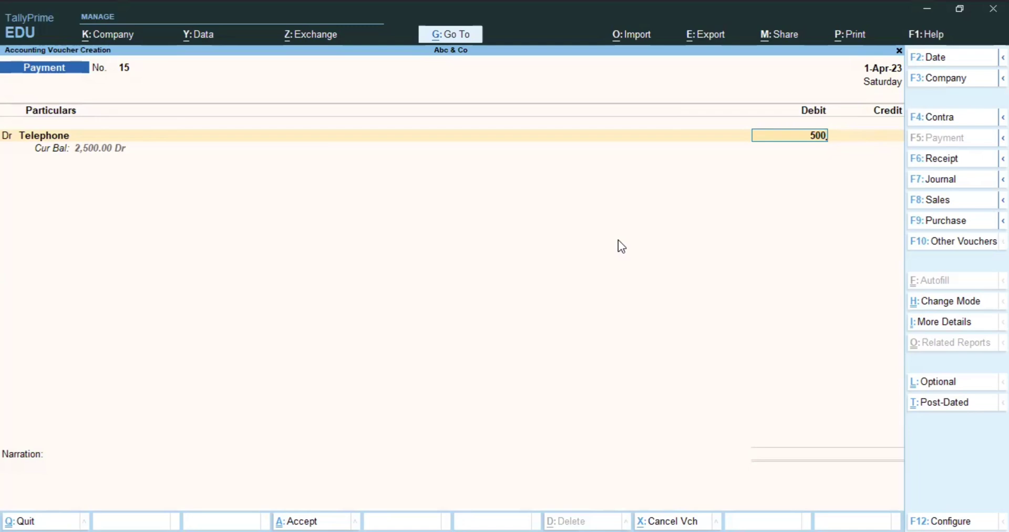
key(F7)
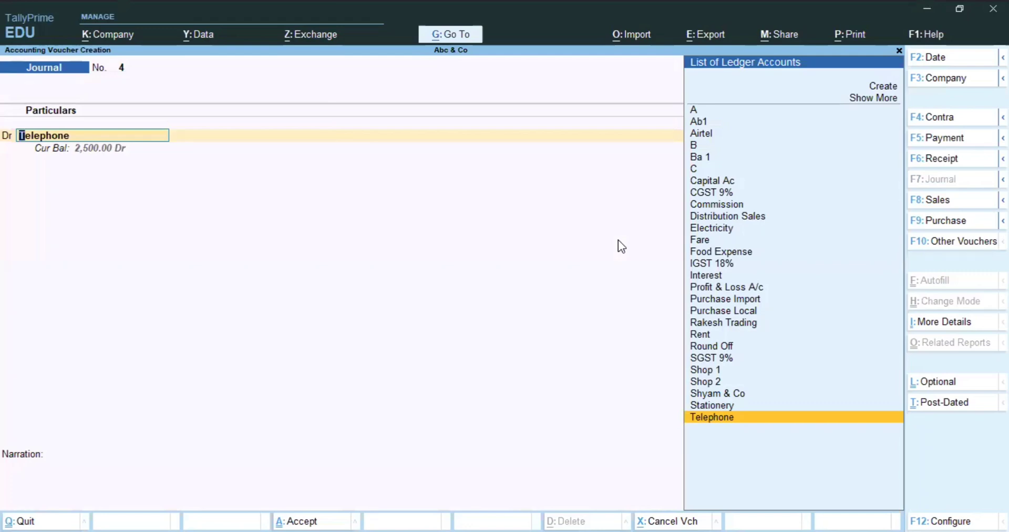
Debit the Telephone ledger 5,000 in the journal voucher and credit Airtel for the same amount.
text(Tele)
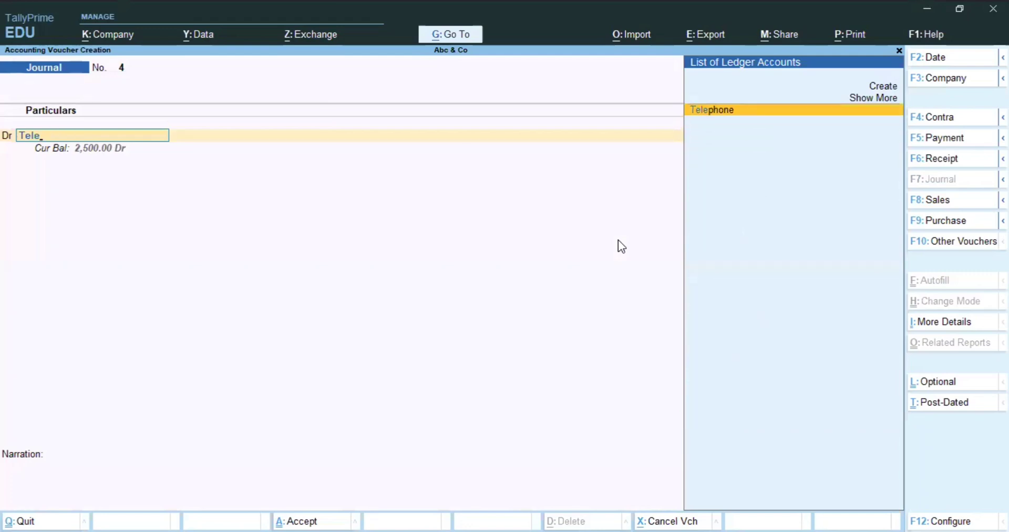
key(Return)
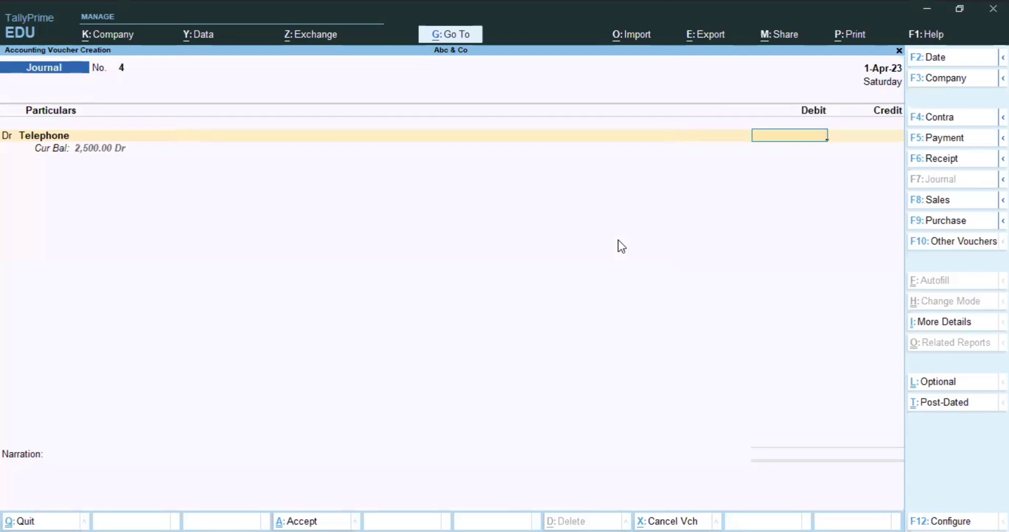
text(5000)
key(Return)
key(Return)
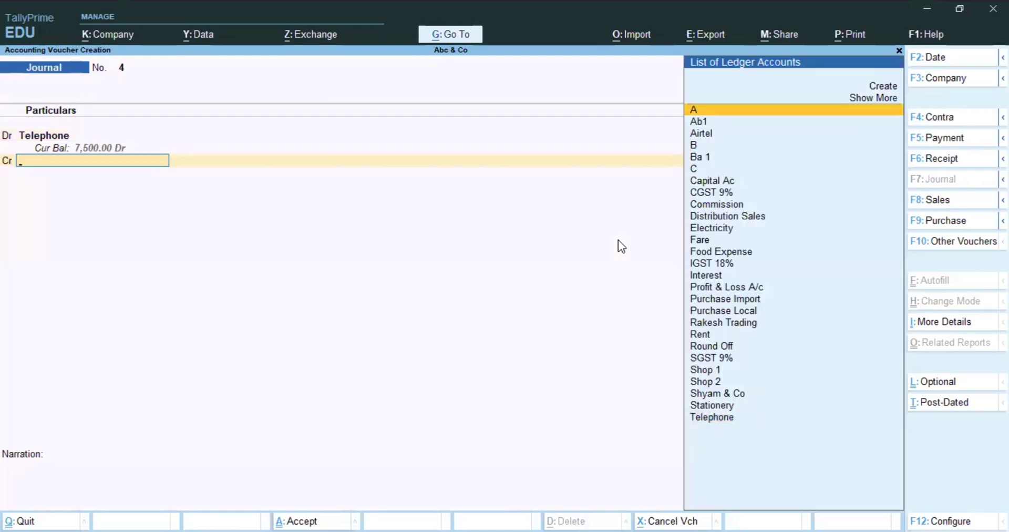
text(Air)
key(Return)
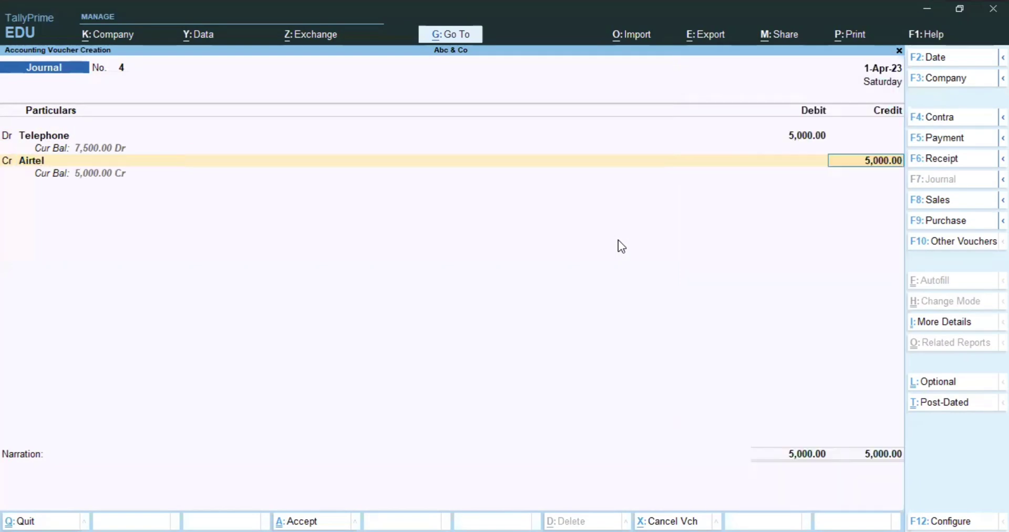
Record Airtel's 5,000 credit as New Ref 123 with a 30-day credit period and save the journal without a narration.
key(Return)
key(Up)
key(Return)
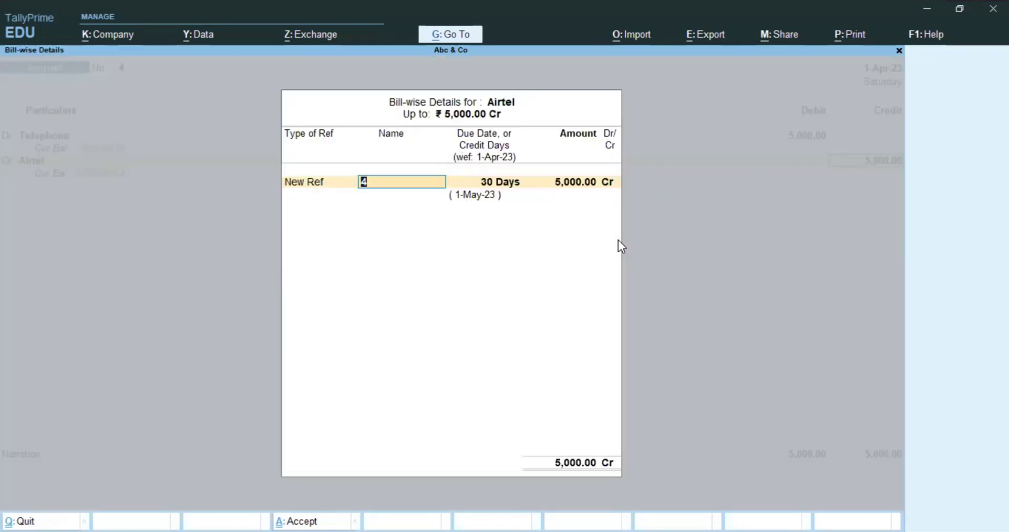
text(123)
key(Return)
key(Return)
key(Return)
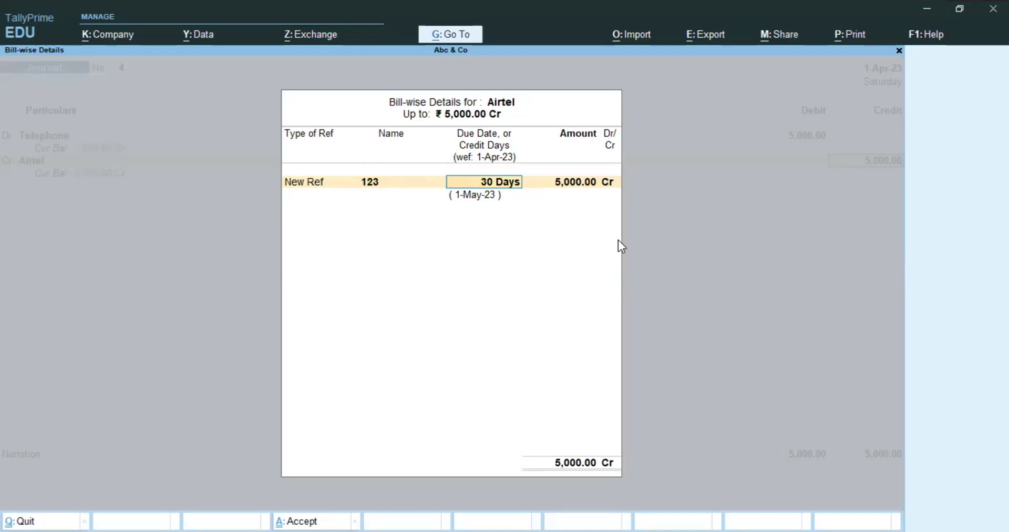
key(Return)
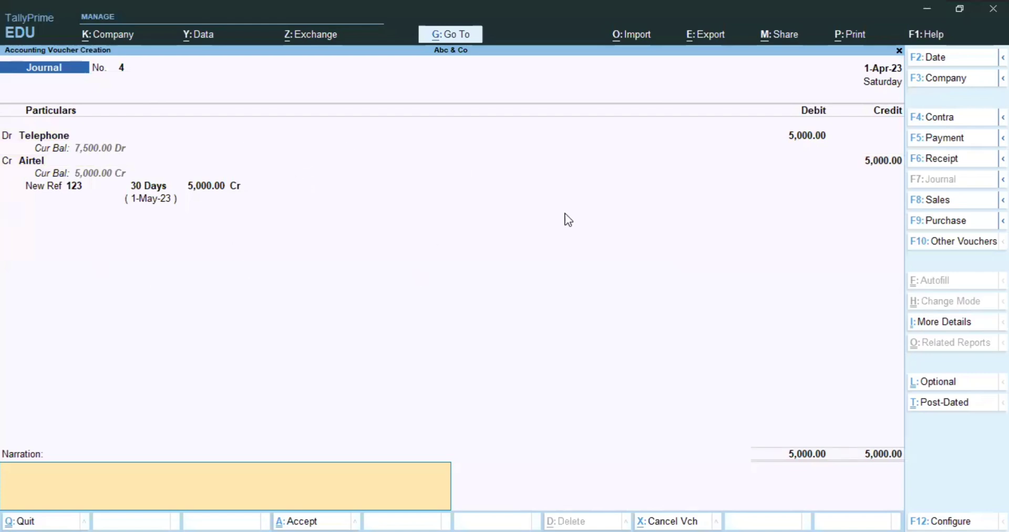
key(Return)
key(Return)
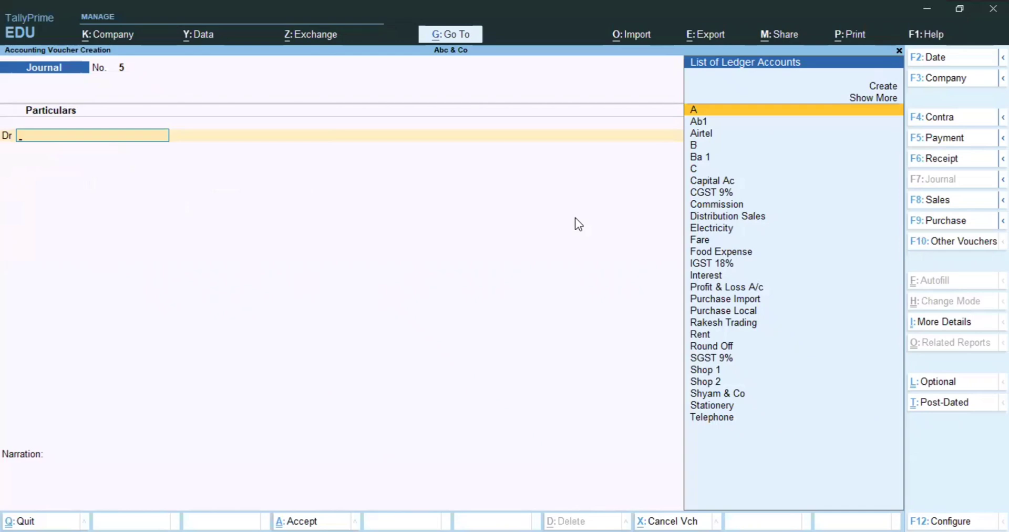
Start a payment voucher debiting Airtel 5,000 and adjust the amount as Agst Ref against pending bill 123.
key(F5)
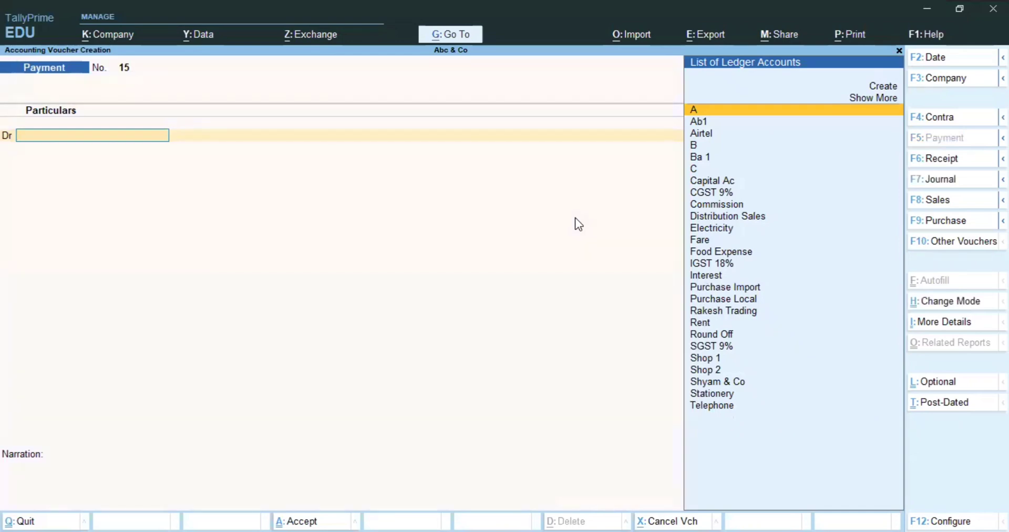
text(air)
key(Return)
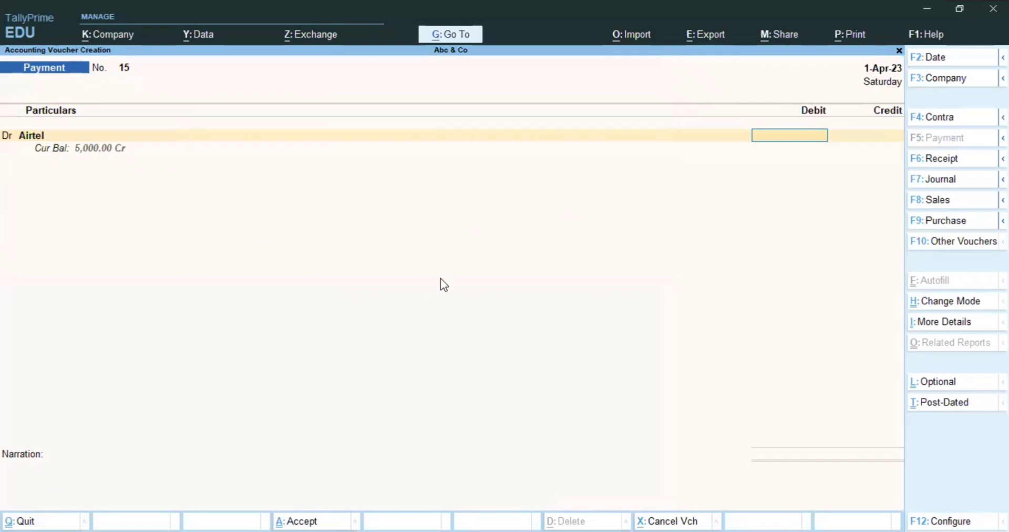
text(5000)
key(Return)
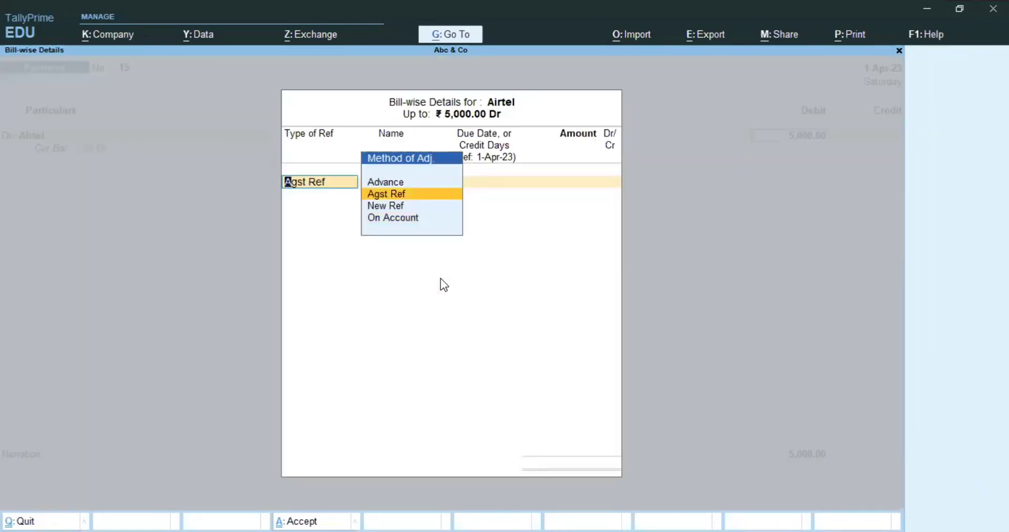
key(Return)
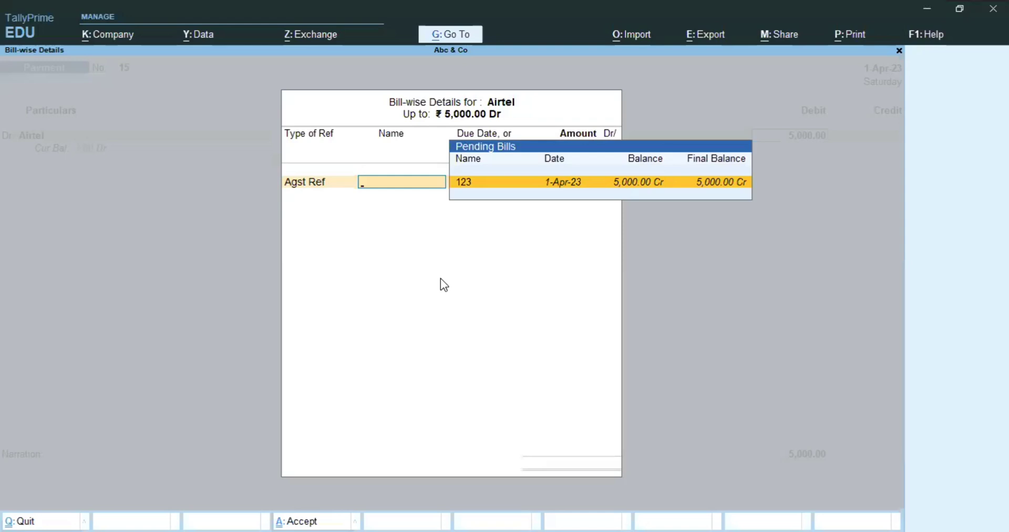
key(Return)
key(Return)
key(Return)
key(Return)
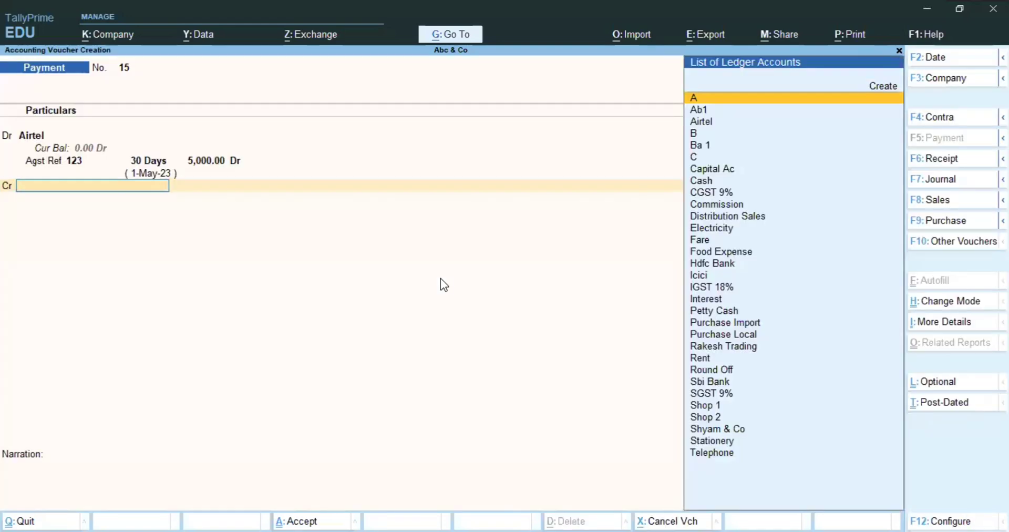
Credit Cash 5,000 in the payment voucher, save it without a narration and leave voucher entry.
text(cas)
key(Return)
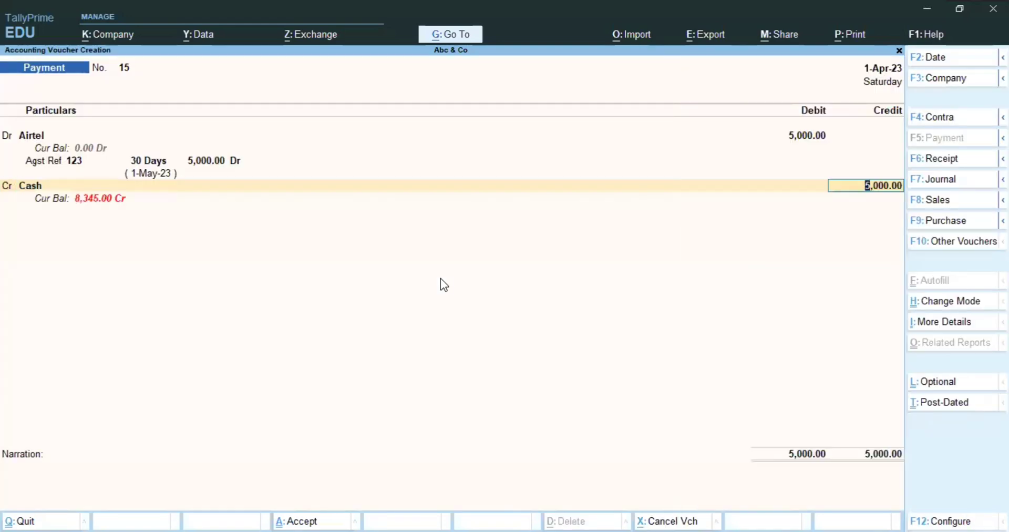
key(Return)
key(Return)
key(Return)
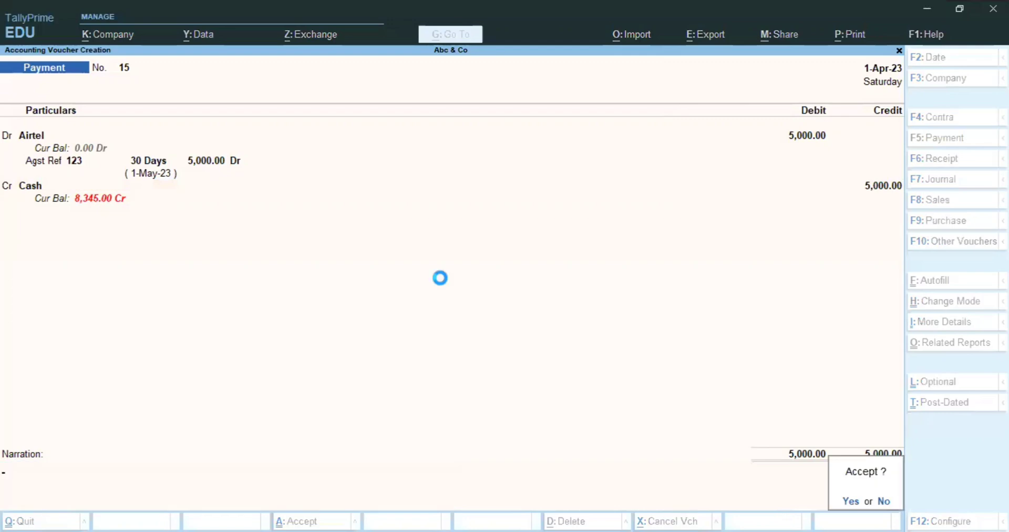
key(Return)
key(Escape)
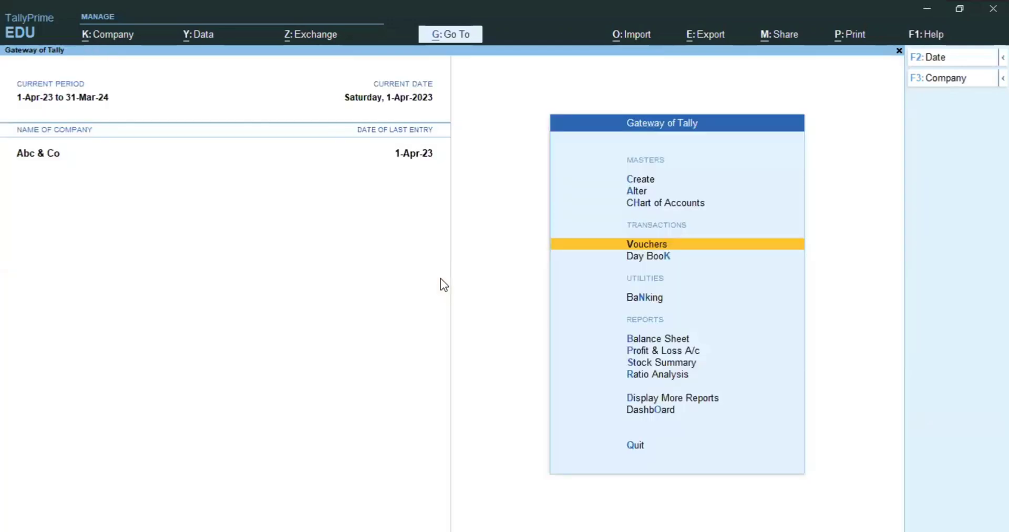
Display the Telephone ledger's vouchers and examine the journal entry with Airtel.
text(dal)
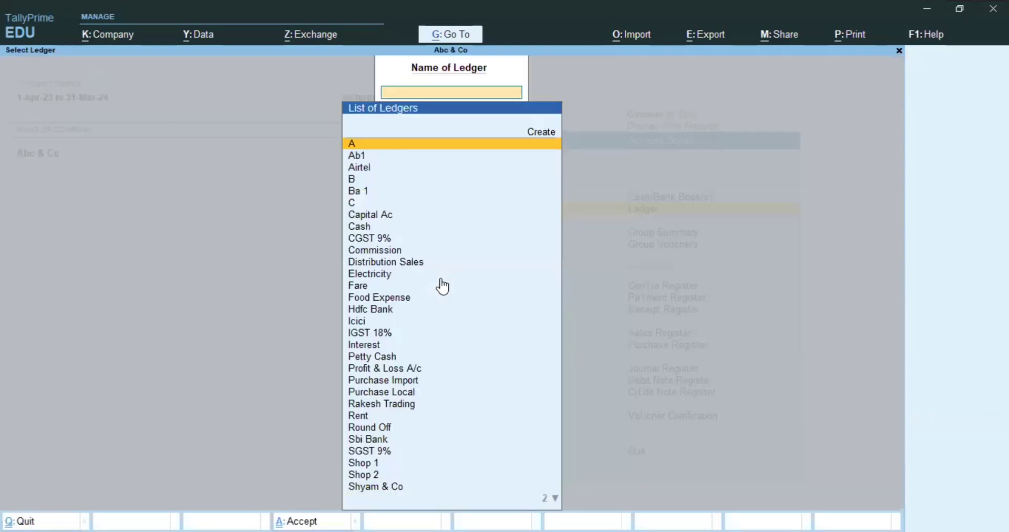
text(Tel)
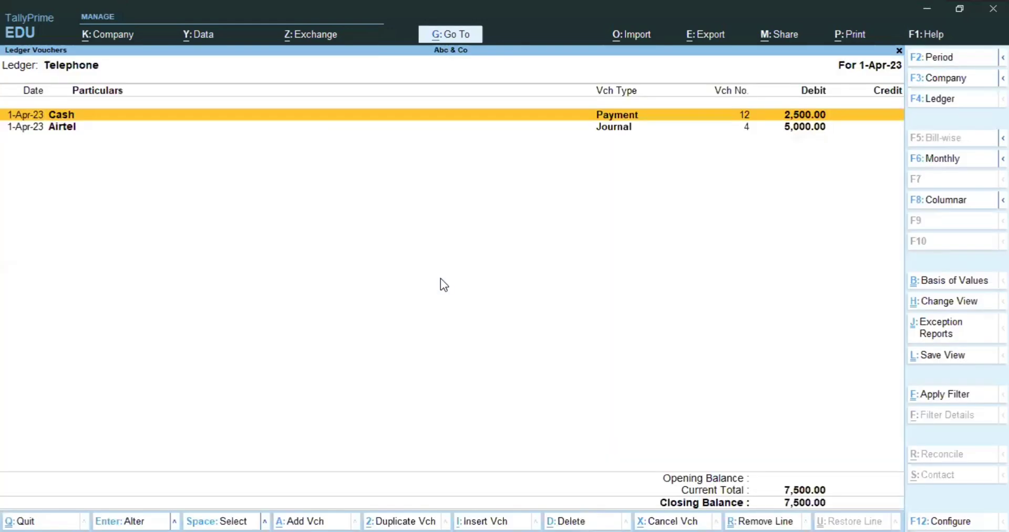
key(Down)
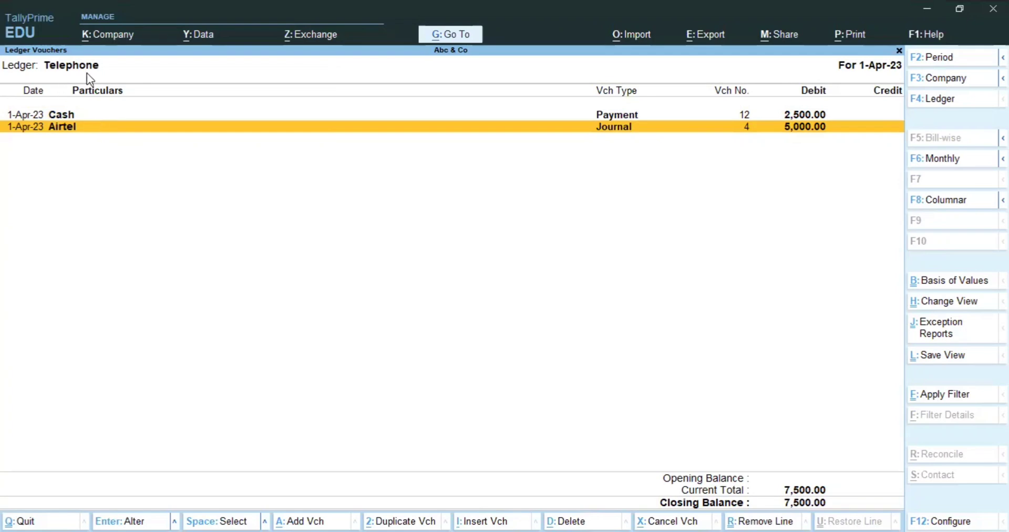
key(Escape)
Display the Airtel ledger's vouchers, compare the journal and payment entries, and return to the Gateway of Tally.
text(Air)
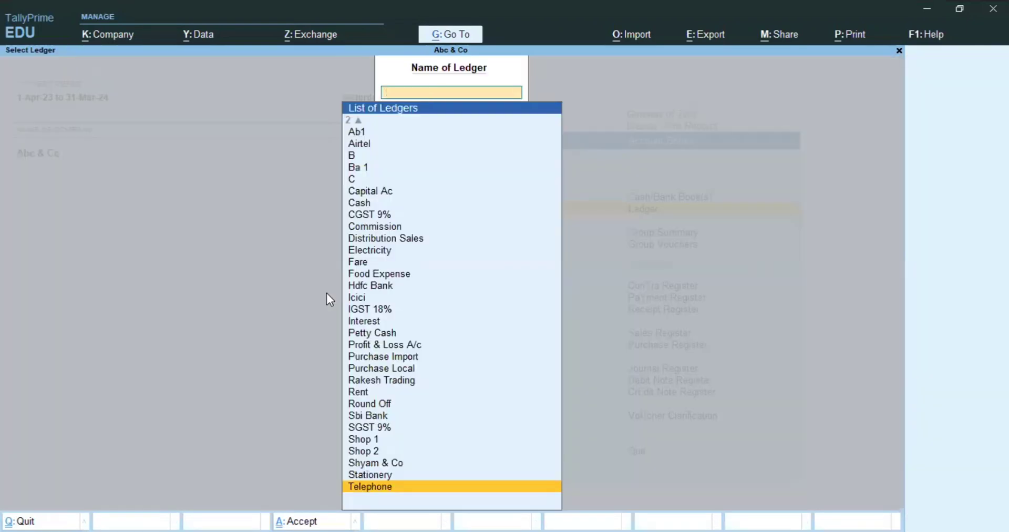
key(Return)
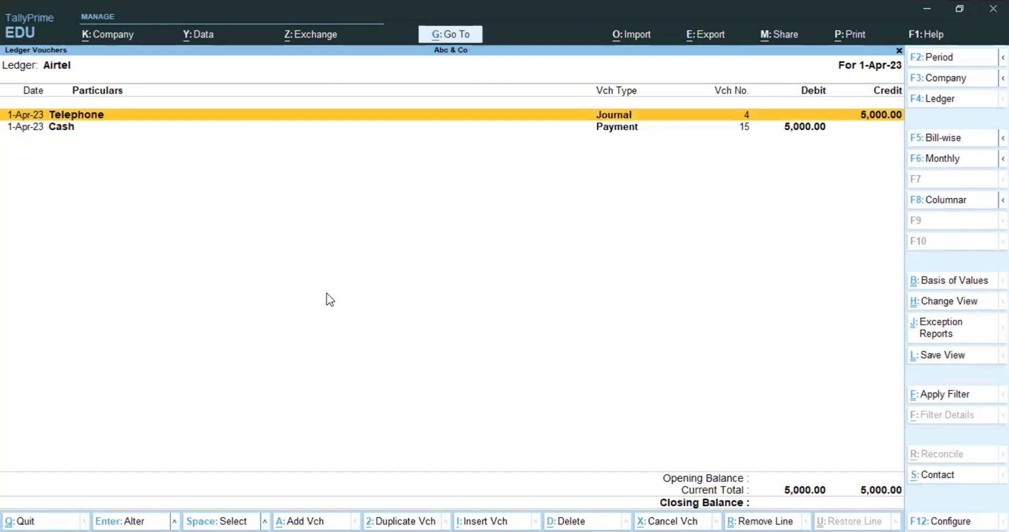
key(Down)
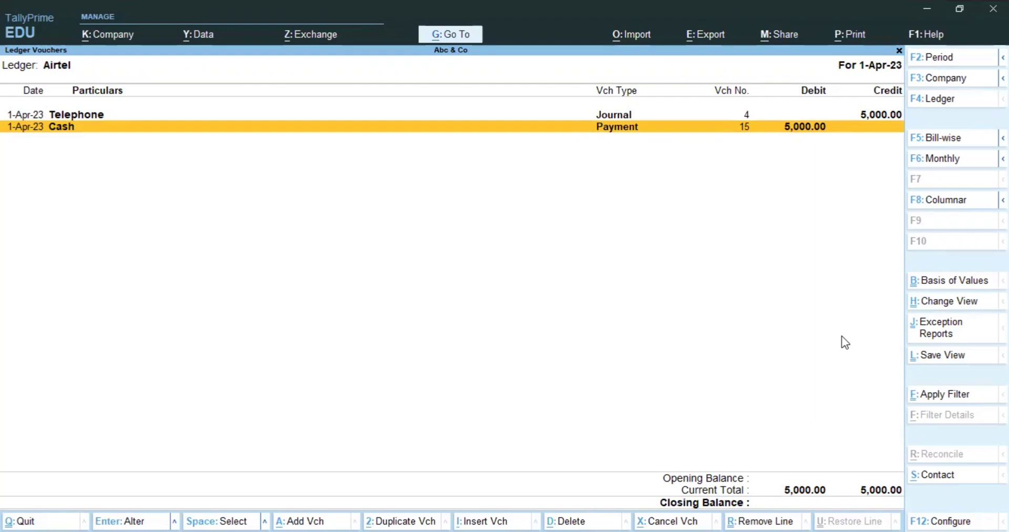
key(Up)
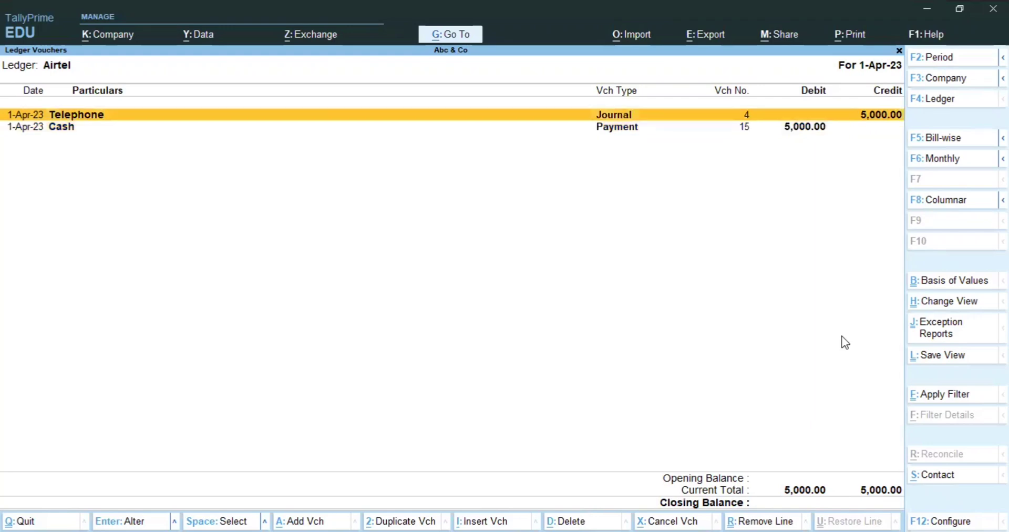
key(Down)
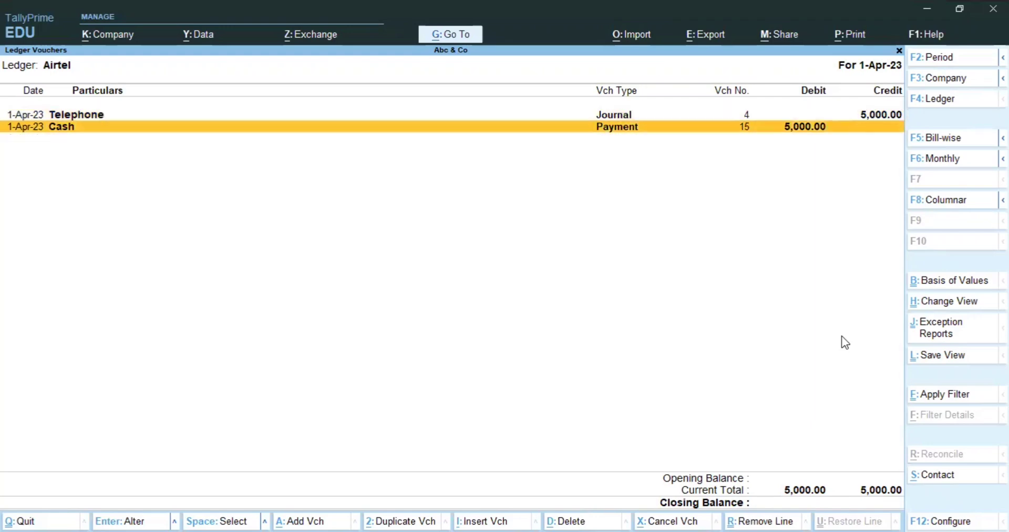
key(Escape)
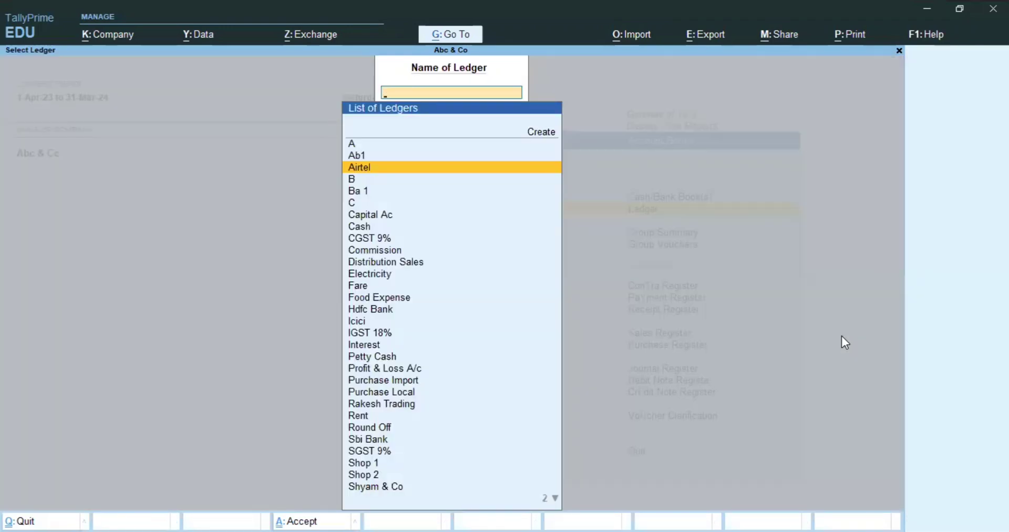
key(Escape)
key(Escape)
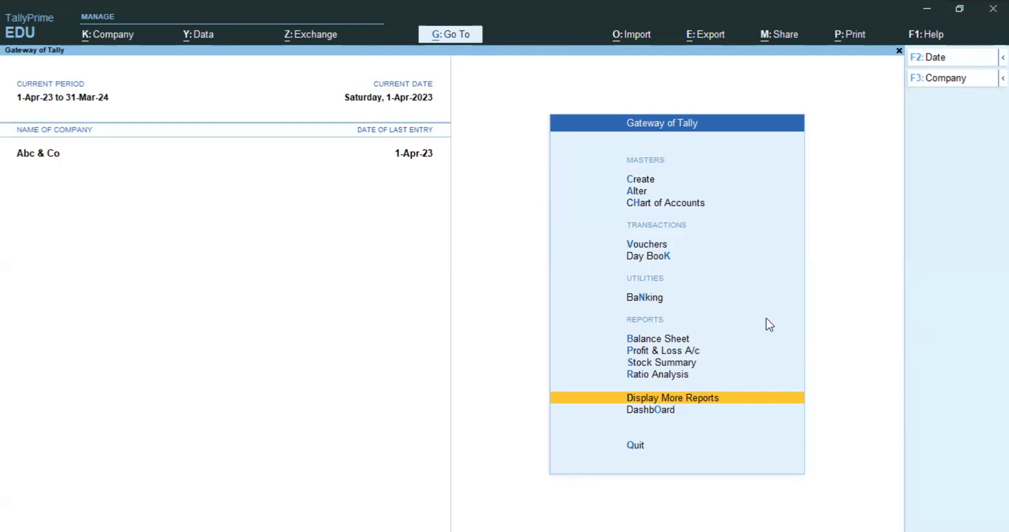
Switch voucher entry to Journal, leave it and search the report's ledger list for a salary ledger.
key(v)
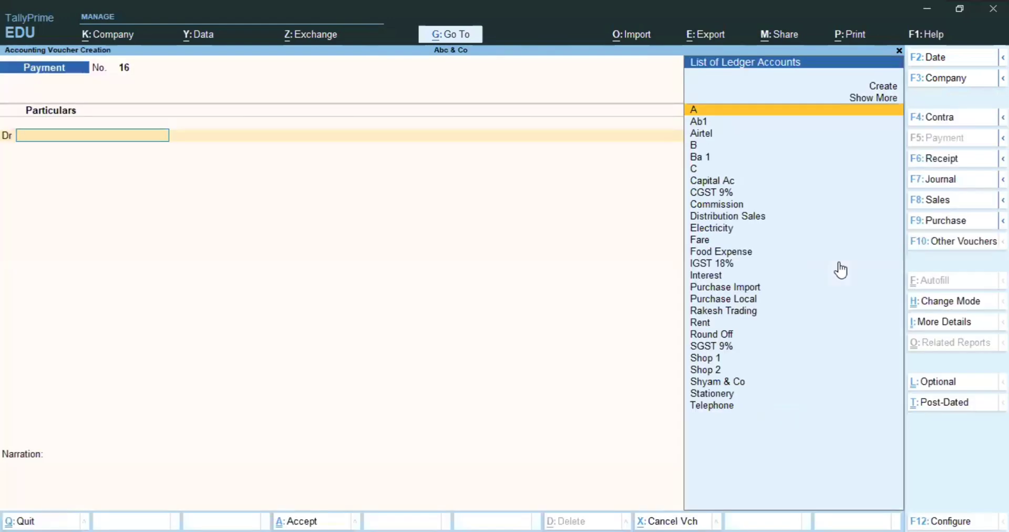
key(F7)
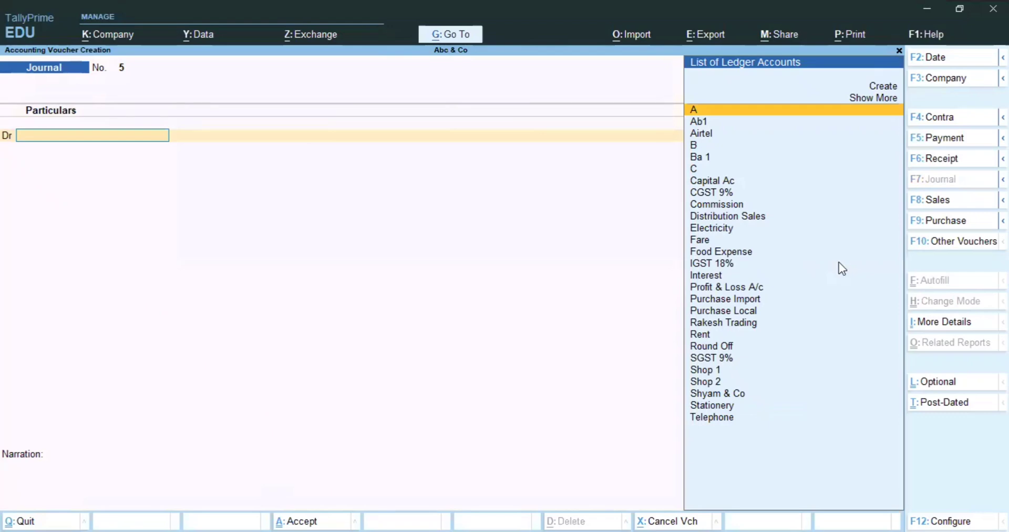
key(Escape)
text(daldist)
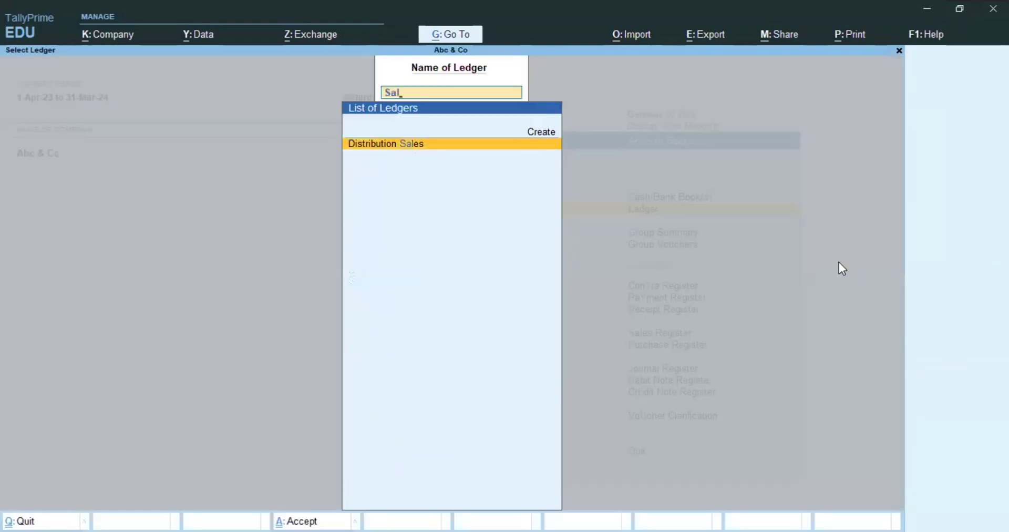
key(Escape)
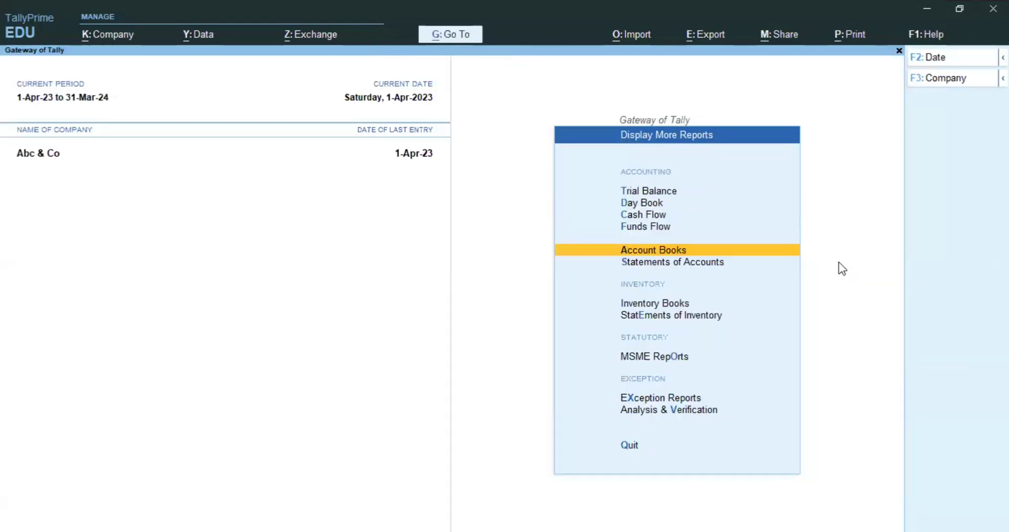
key(Escape)
Create a Salary ledger under Indirect Expenses with the ledger type Not Applicable and no opening balance, and leave ledger creation.
key(Home)
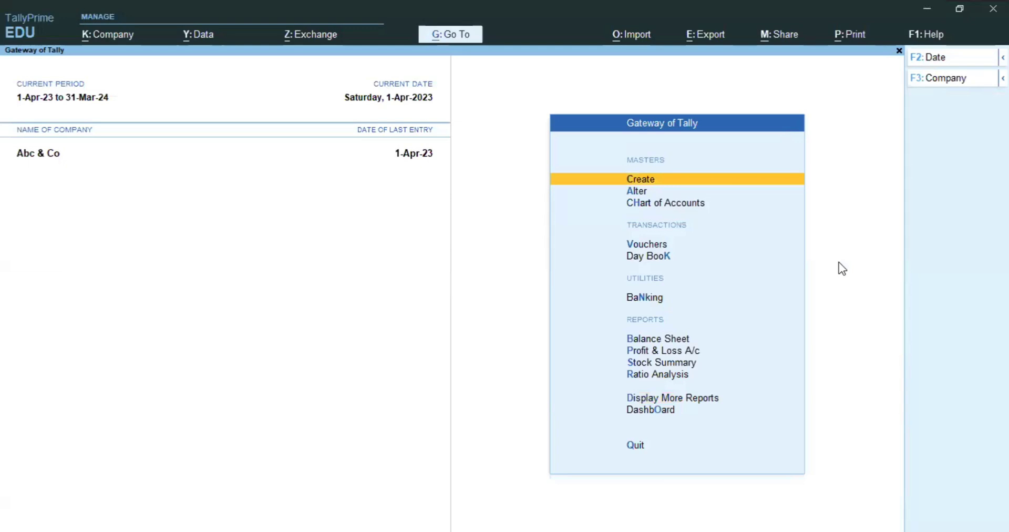
key(Return)
key(Down)
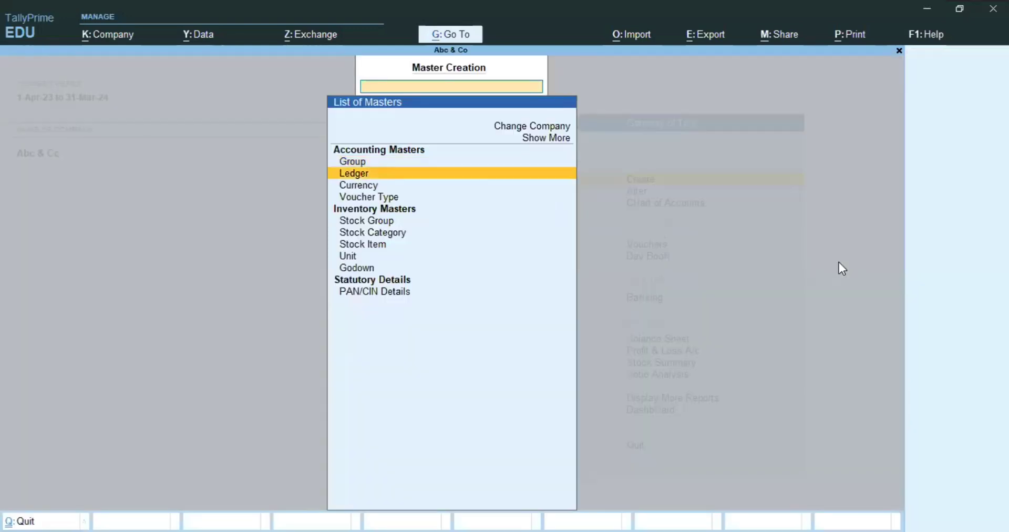
key(Return)
text(Salary)
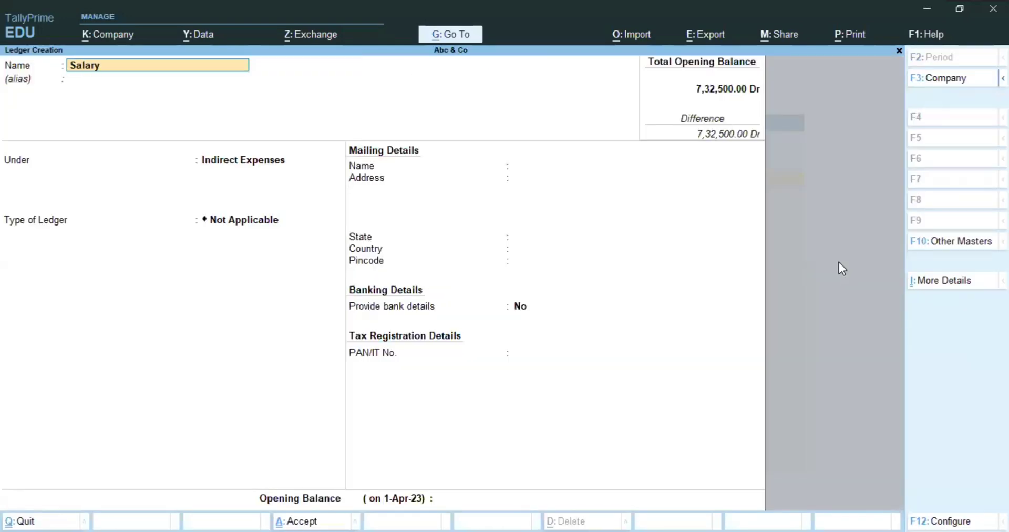
key(Return)
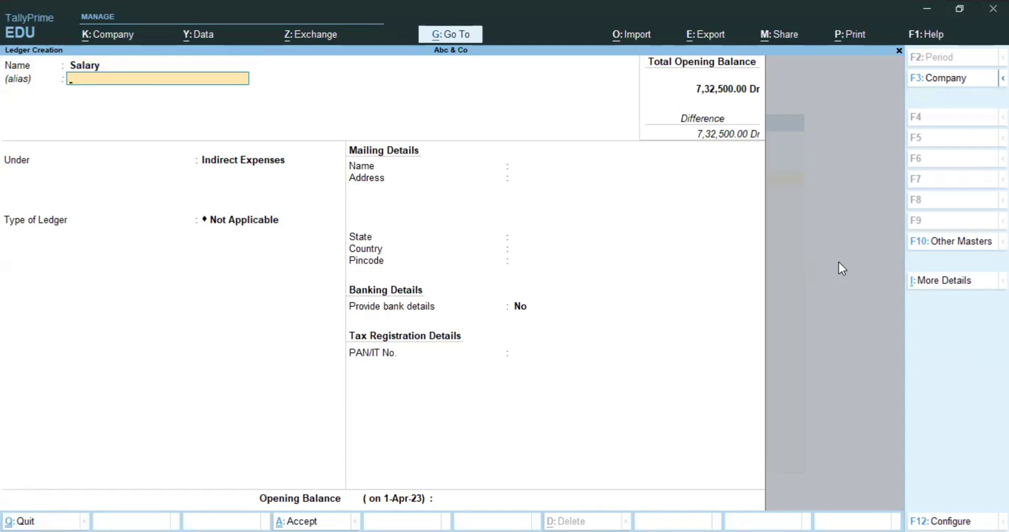
key(Return)
key(Return)
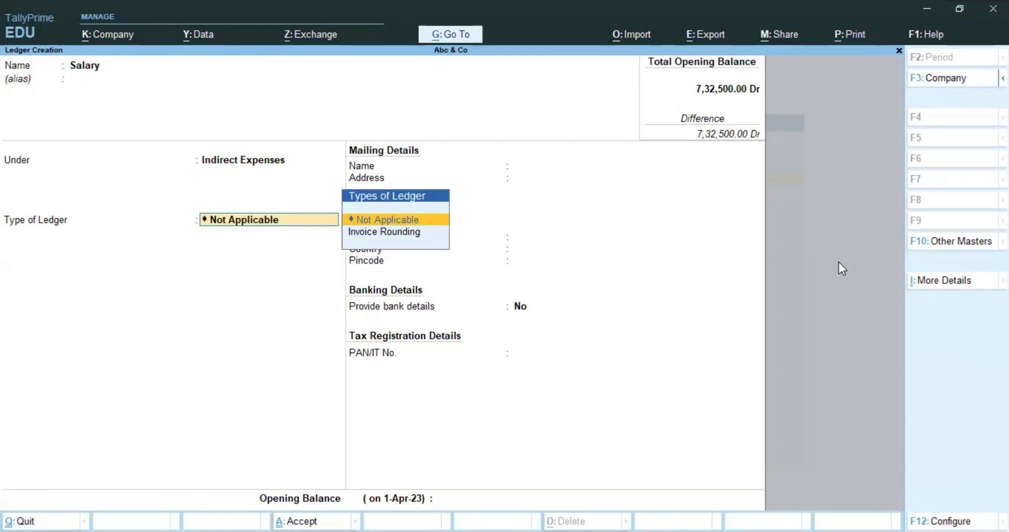
key(Return)
key(Return)
key(Return)
key(Return)
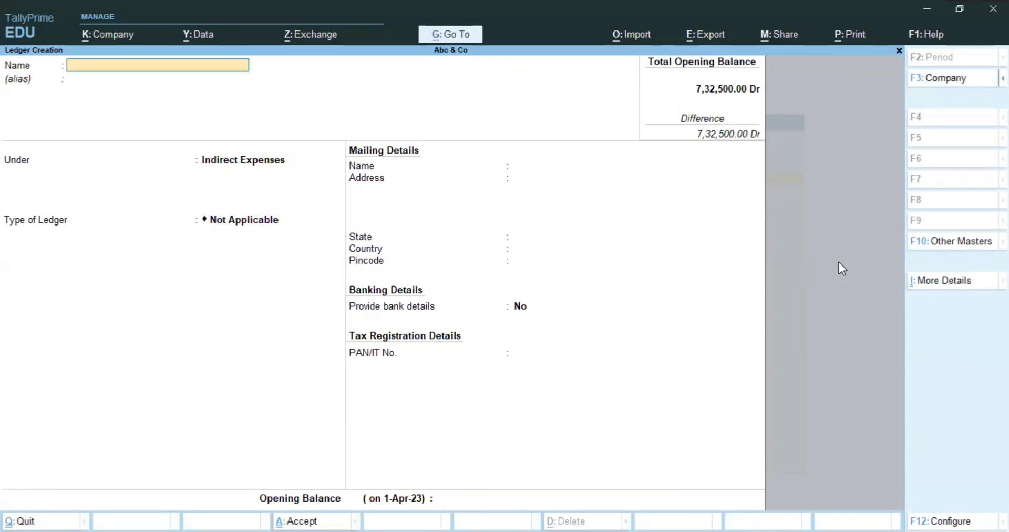
key(Escape)
key(Escape)
key(Escape)
key(Escape)
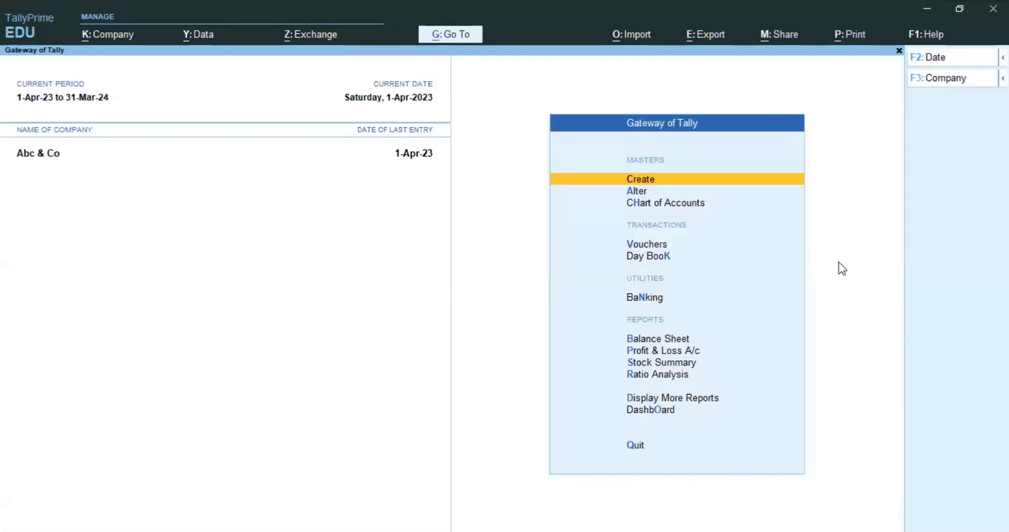
Start a new journal voucher and debit the Salary ledger 30,000.
key(v)
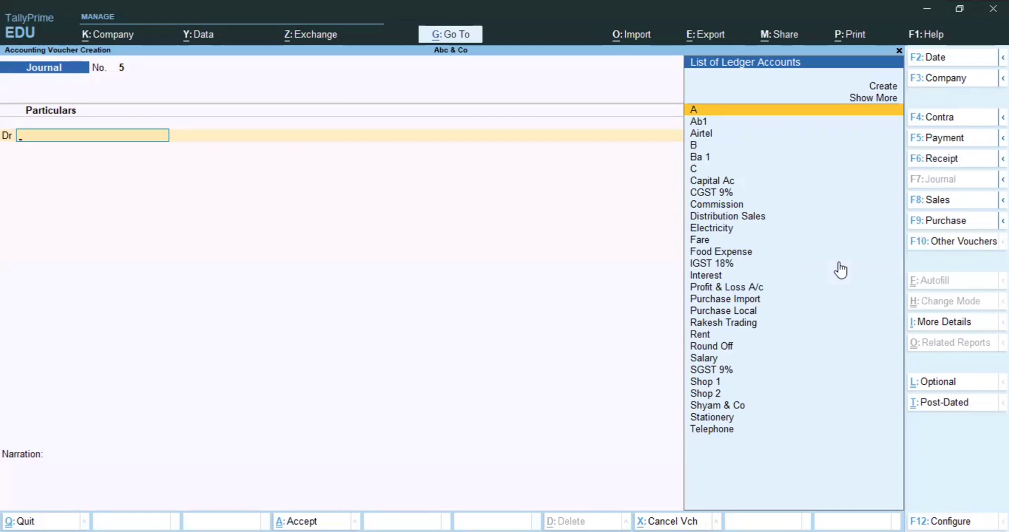
text(Sal)
key(Return)
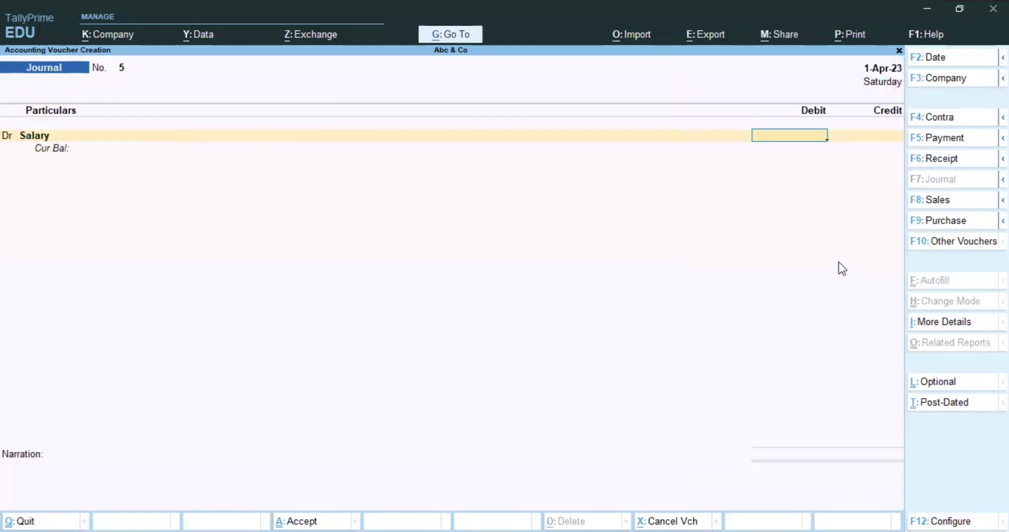
text(30000)
key(Return)
key(Return)
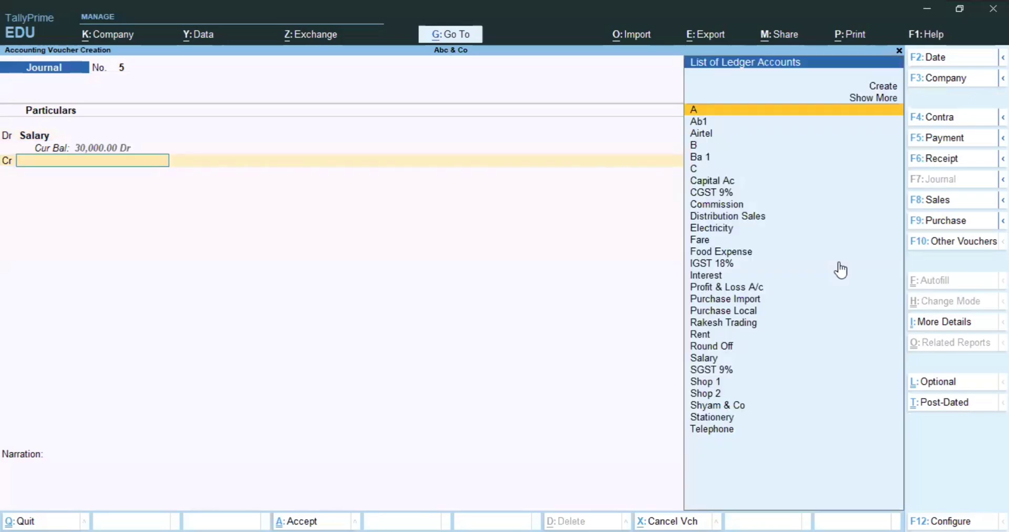
Credit ledgers A, B and C 10,000 each against the Salary debit in the journal voucher.
text(A)
key(Return)
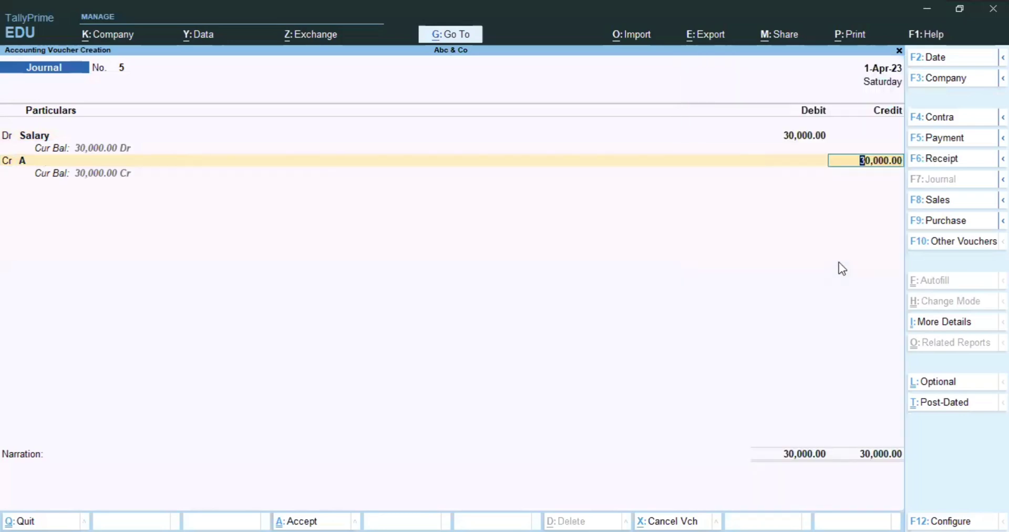
text(10000)
key(Return)
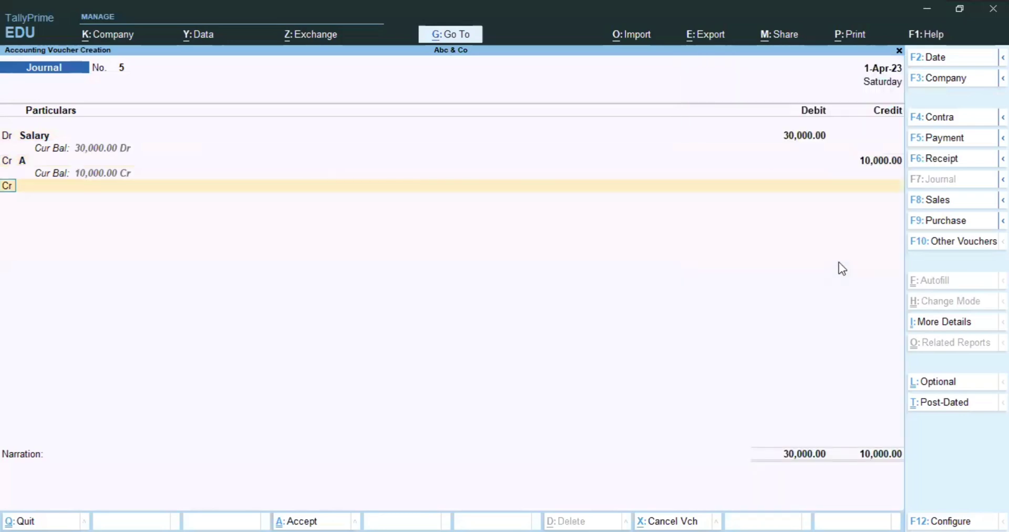
key(Return)
text(B)
key(Return)
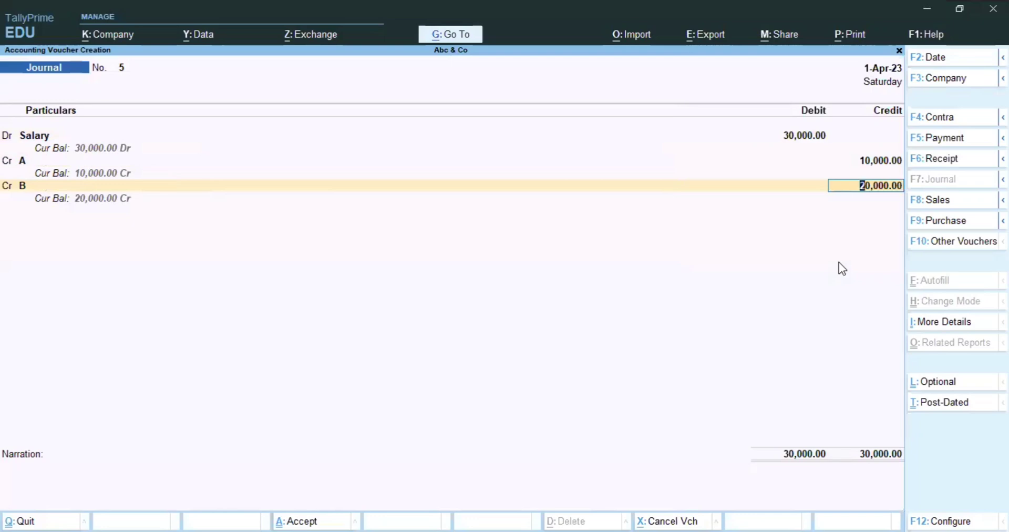
text(10000)
key(Return)
key(Return)
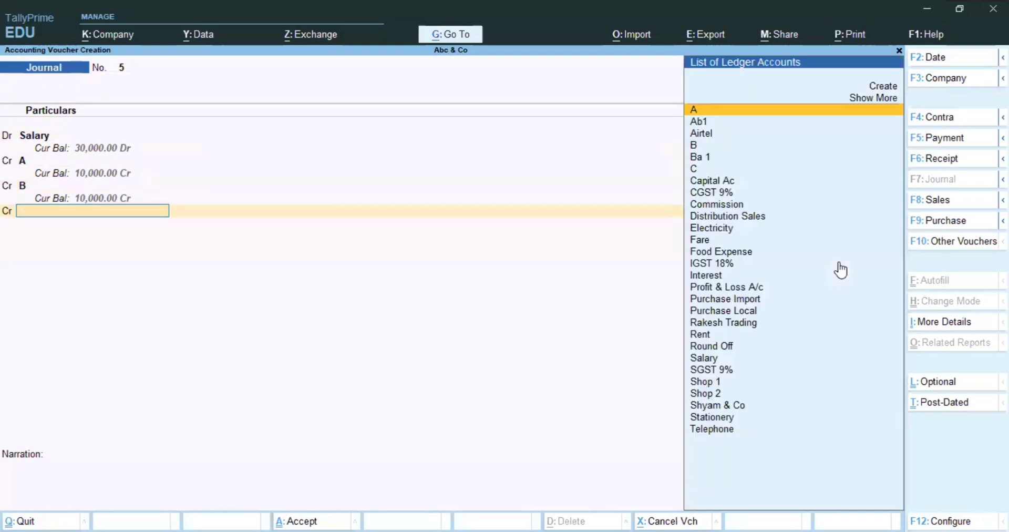
text(C)
key(Return)
key(Return)
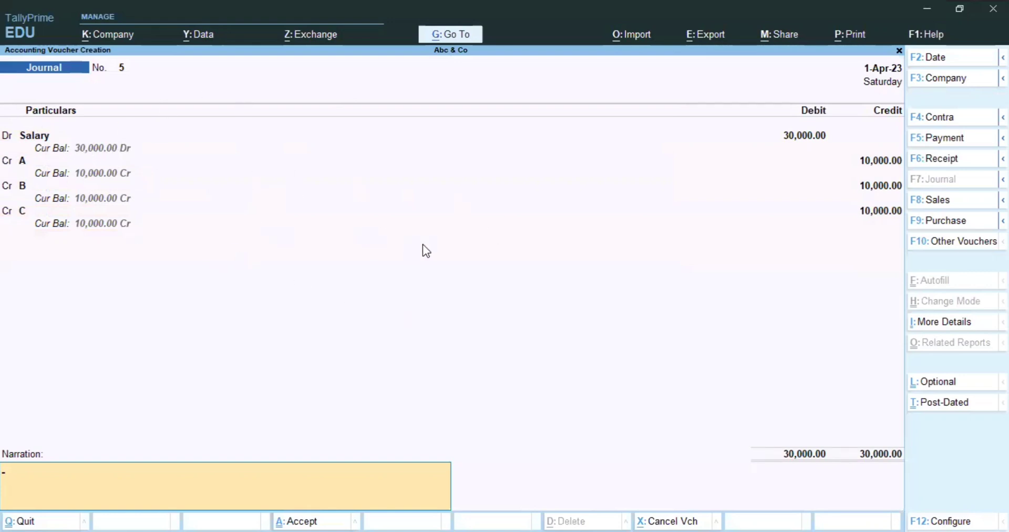
Enter the narration "Being salary book" and save the salary journal voucher.
text(Being salary book)
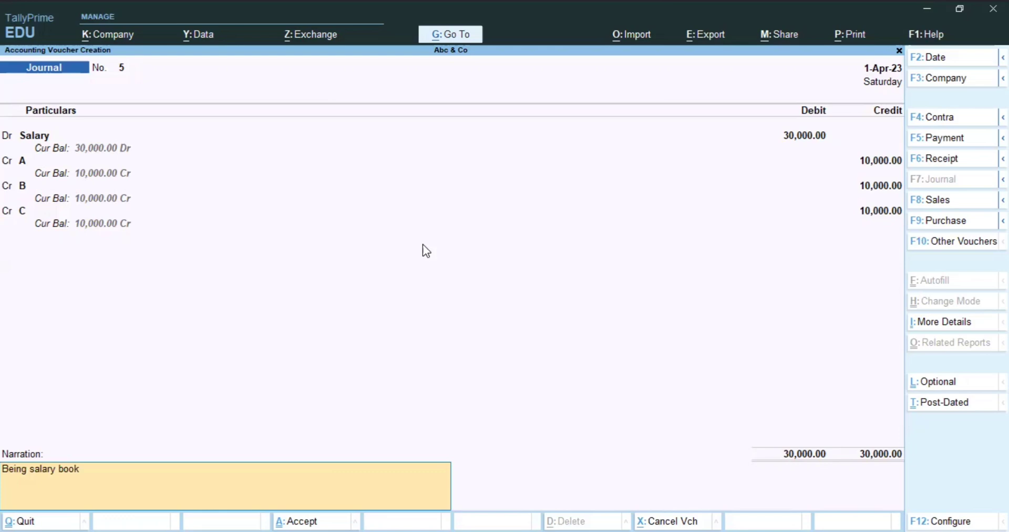
key(Return)
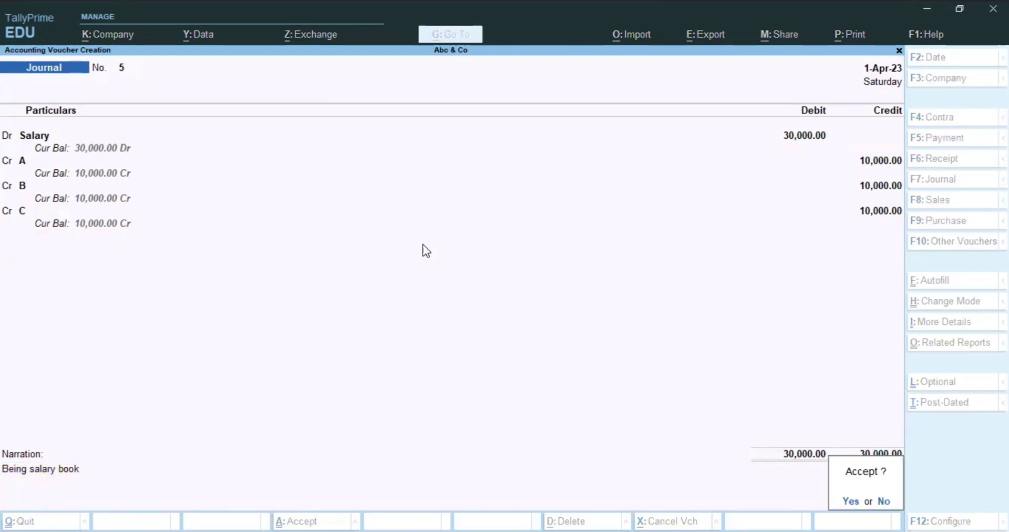
key(Return)
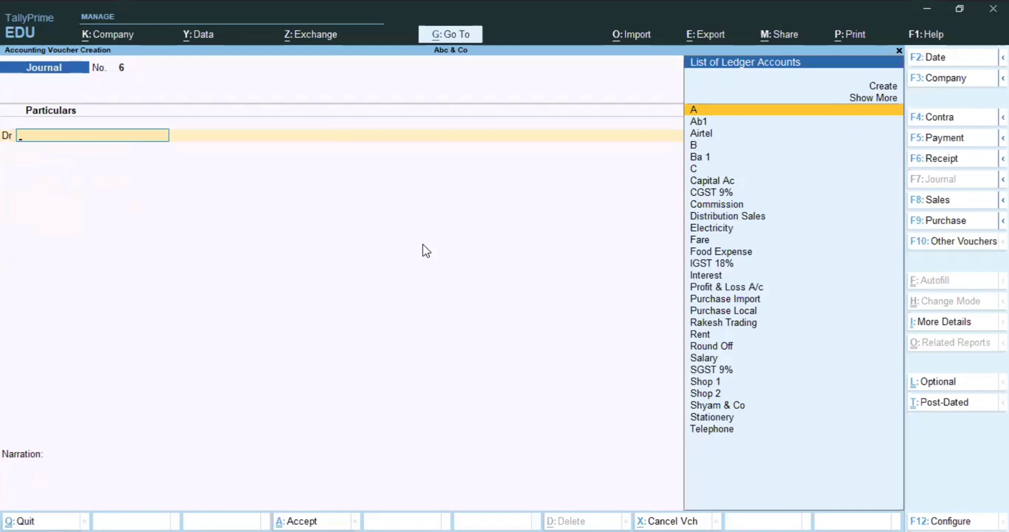
Leave the new journal voucher, start a payment voucher and debit ledger A 10,000.
key(Escape)
key(Return)
key(F5)
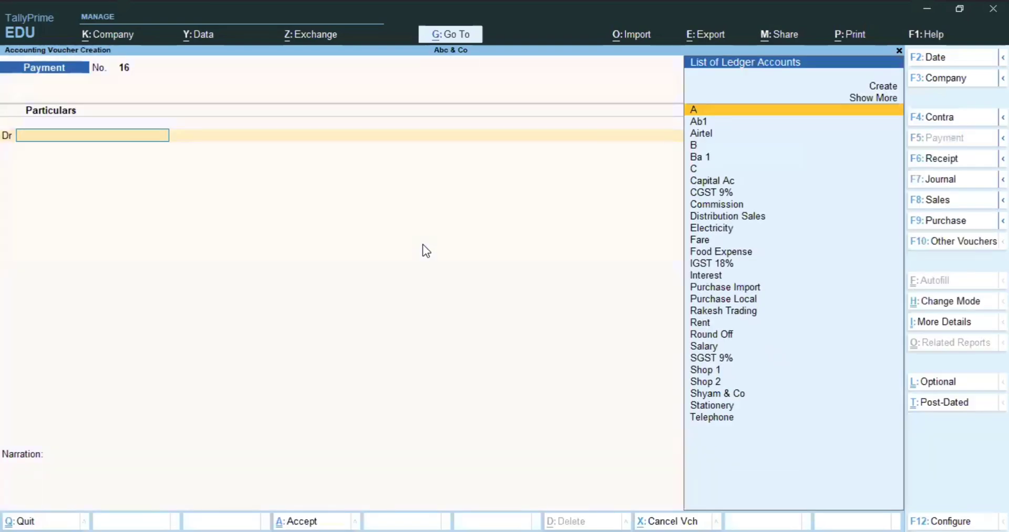
text(a)
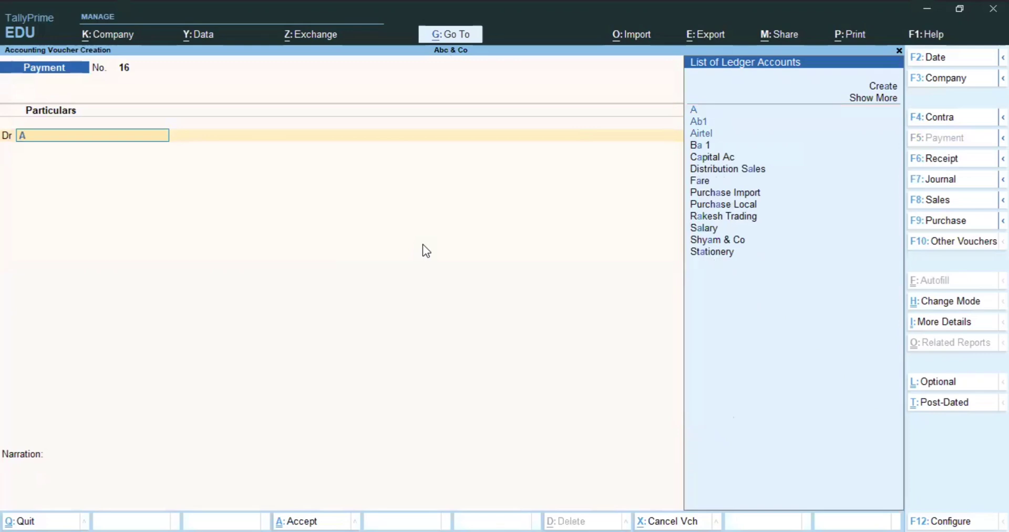
key(Return)
text(10000)
key(Return)
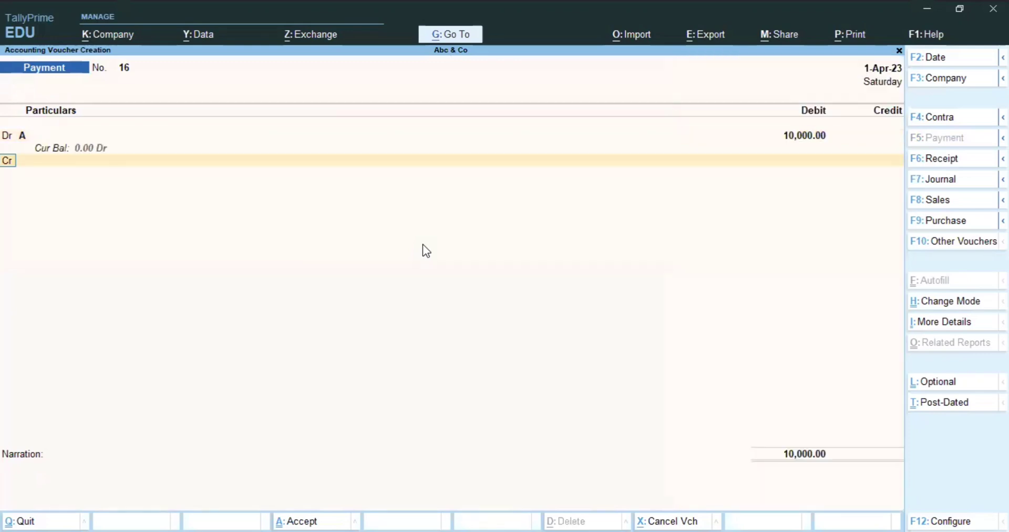
Add debit lines of 10,000 each for ledgers B and C to the payment voucher.
key(Return)
text(b)
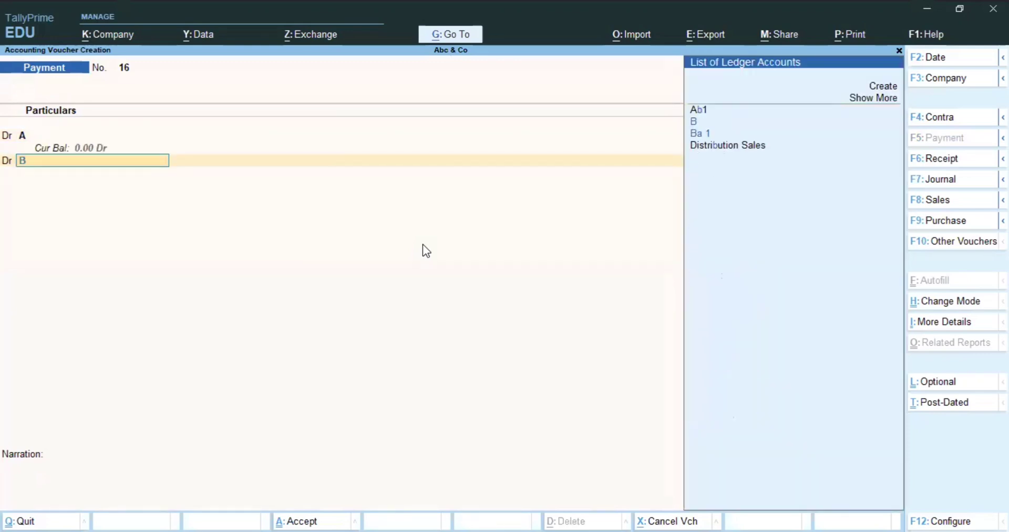
key(Return)
text(10000)
key(Return)
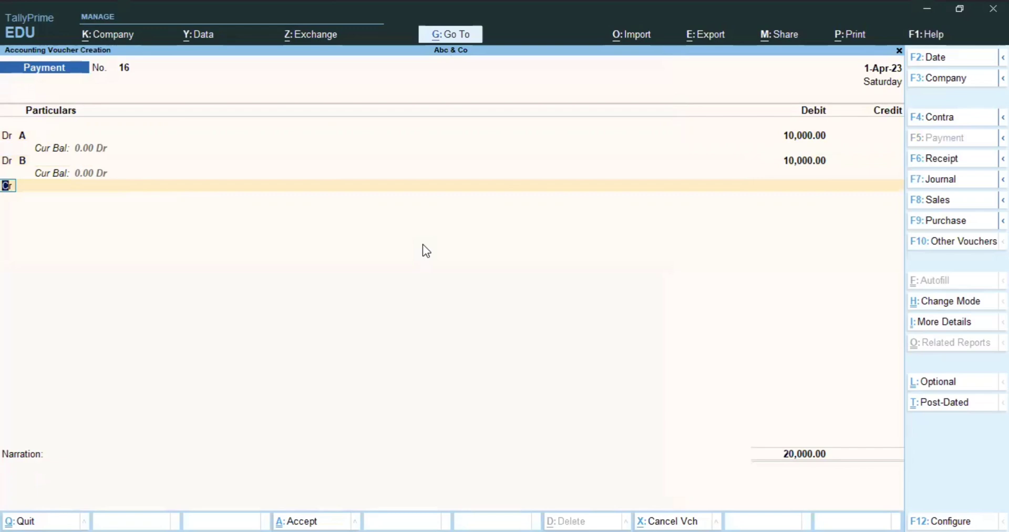
text(d)
key(Return)
text(c)
key(Return)
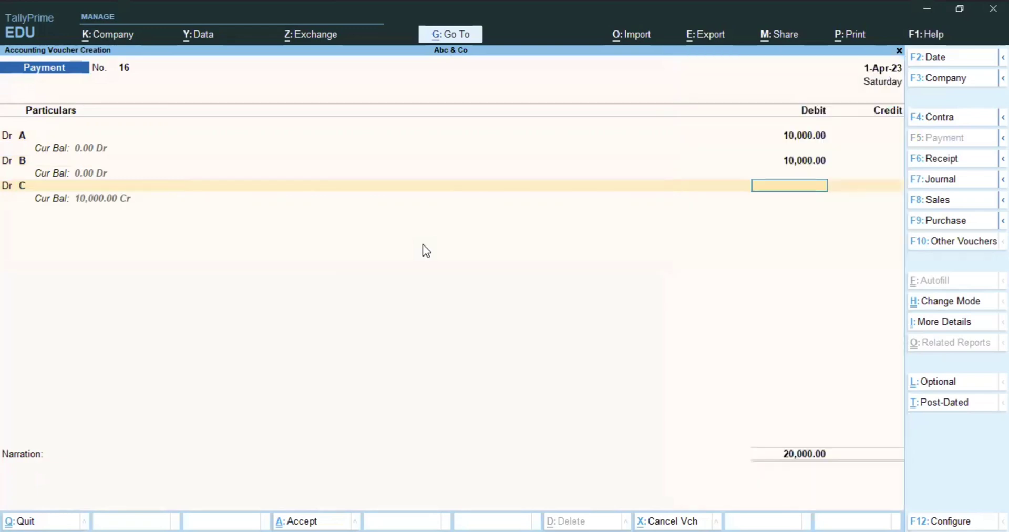
text(10000)
key(Return)
Credit Cash 30,000, save the payment voucher without a narration, and leave voucher creation.
key(Return)
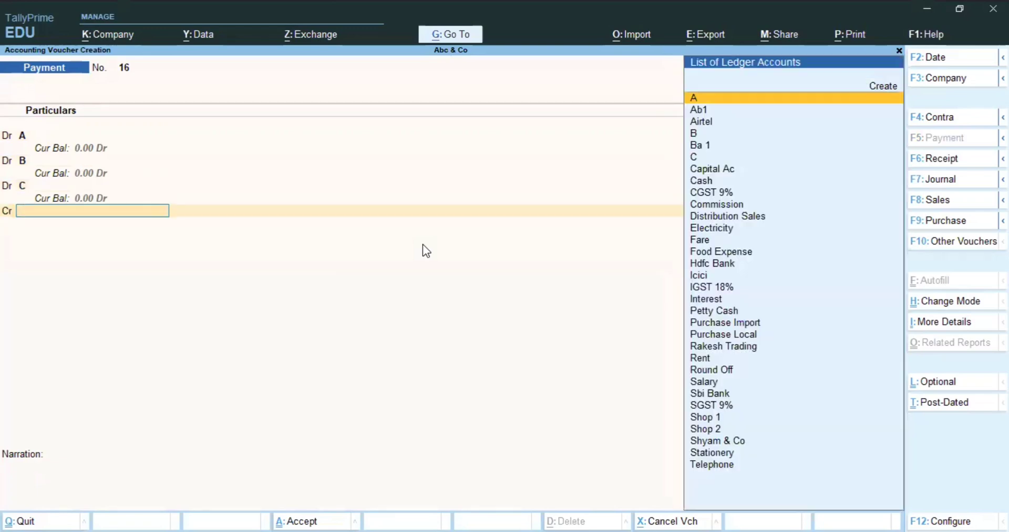
text(cash)
key(Return)
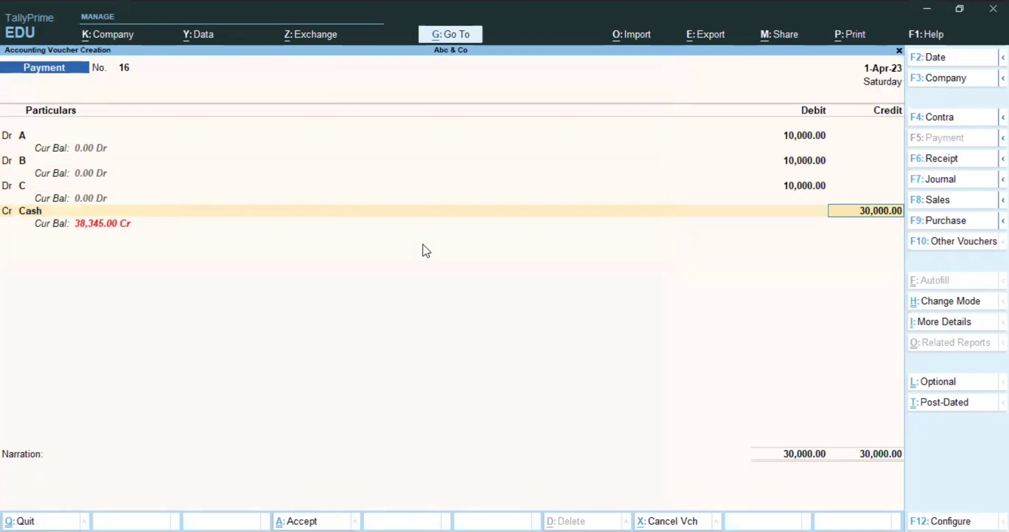
key(Return)
key(Return)
key(Return)
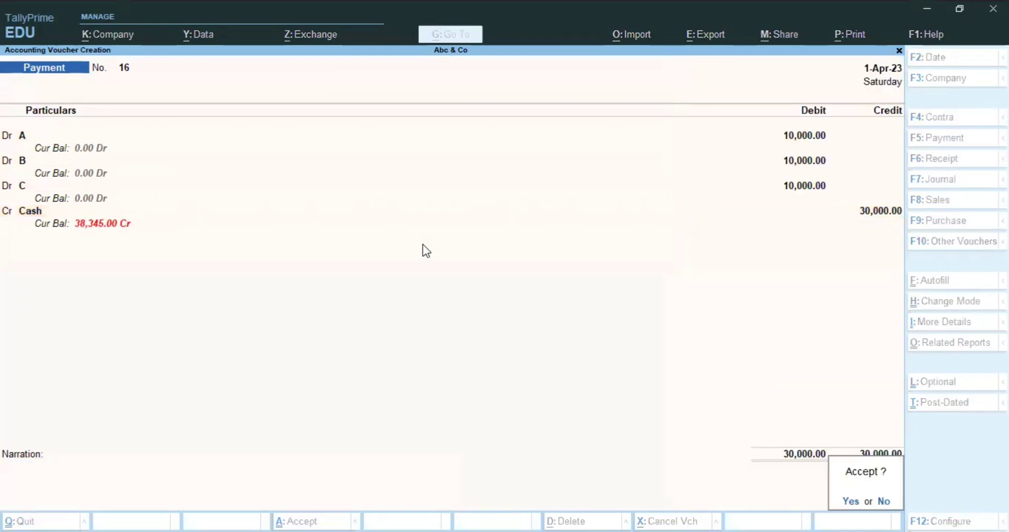
key(Return)
key(Escape)
Display the Salary ledger's vouchers and examine the journal entry's detailed split, then collapse the details.
text(da)
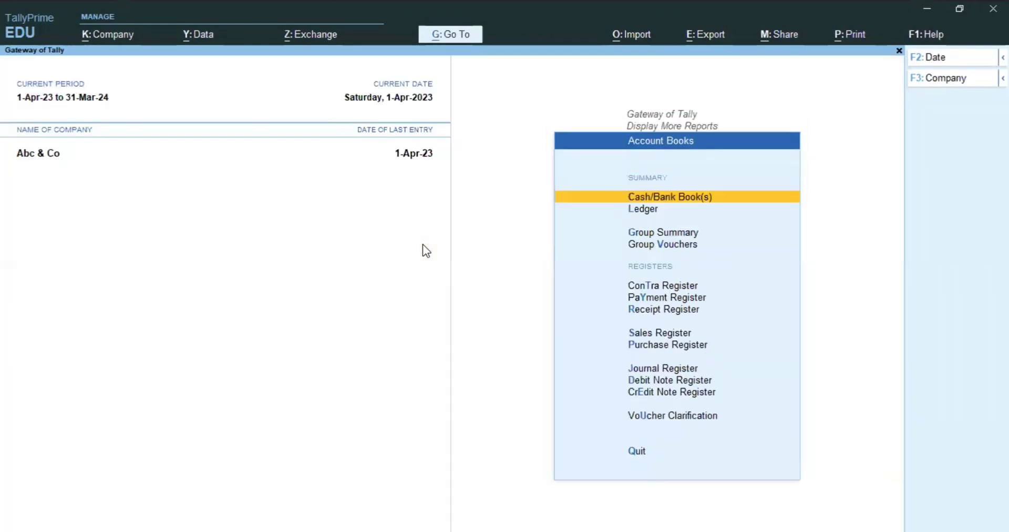
text(lSal)
key(Return)
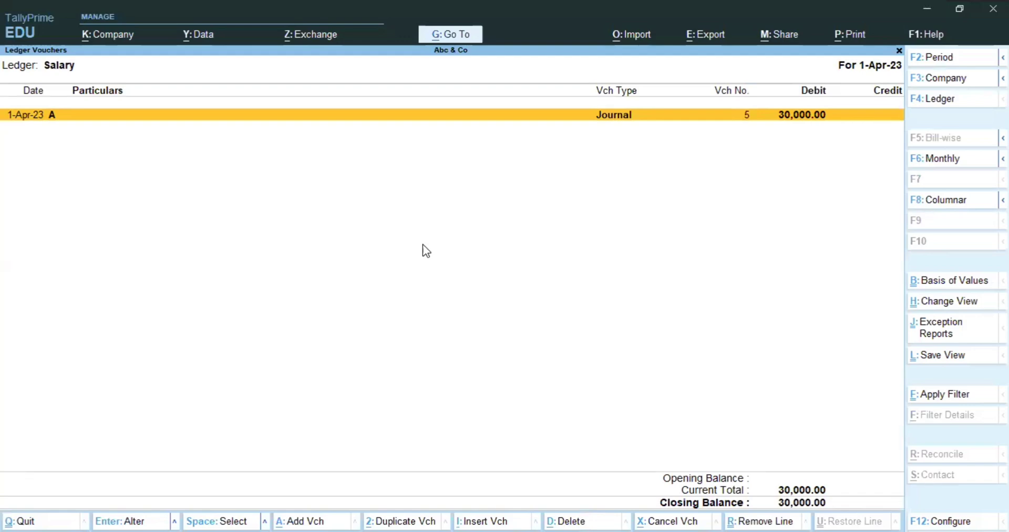
key(alt+F5)
key(Down)
key(Down)
key(Down)
key(Up)
key(Up)
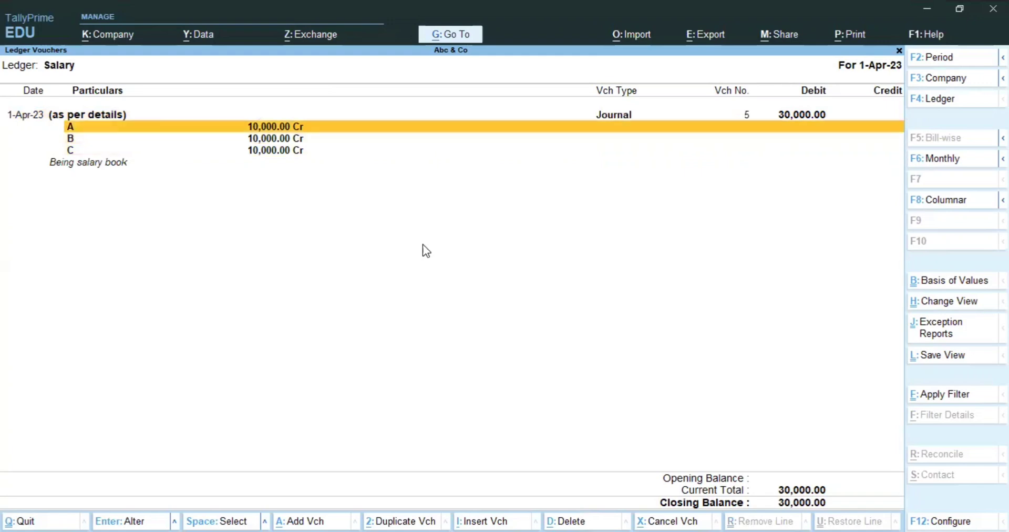
key(Up)
key(alt+F5)
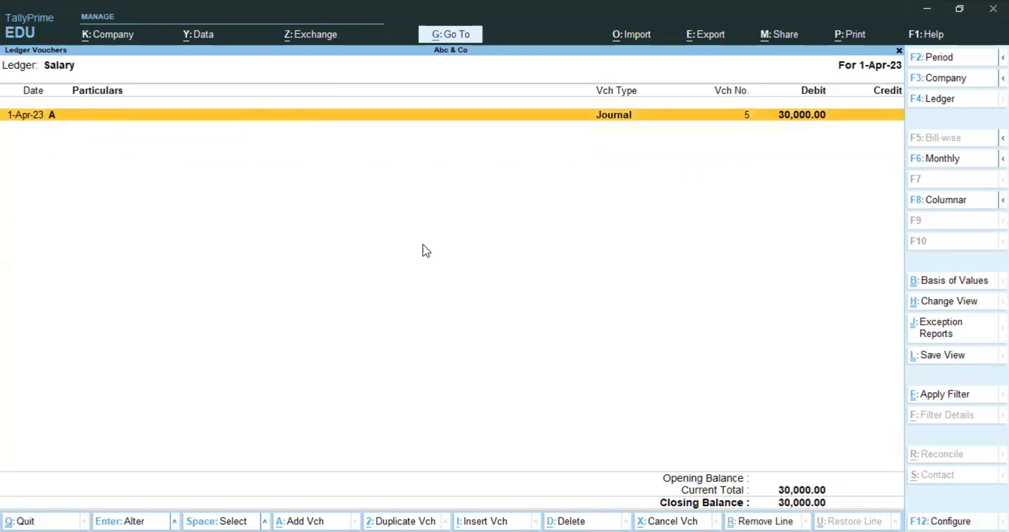
Open the Salary ledger's journal voucher for review, close it without editing, and return to the Gateway of Tally.
key(Return)
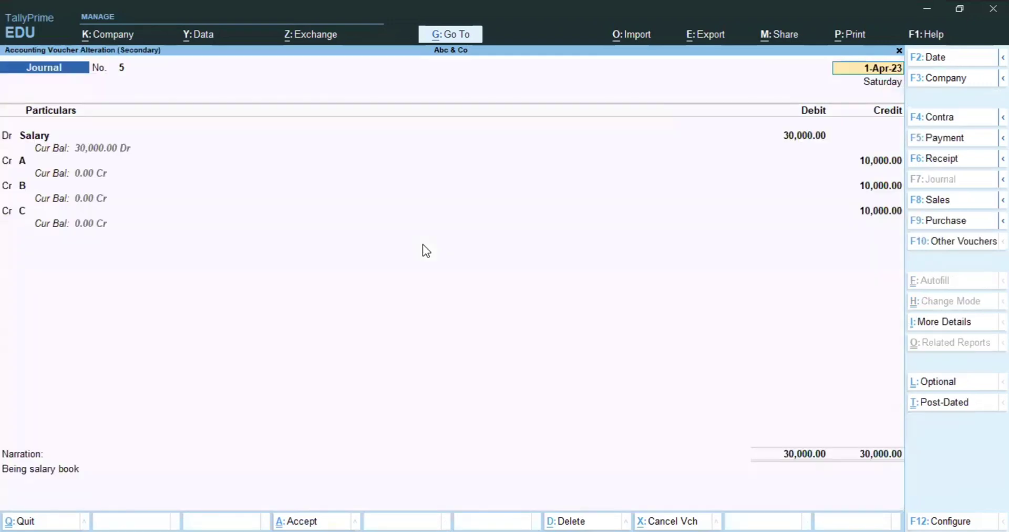
key(Escape)
key(Return)
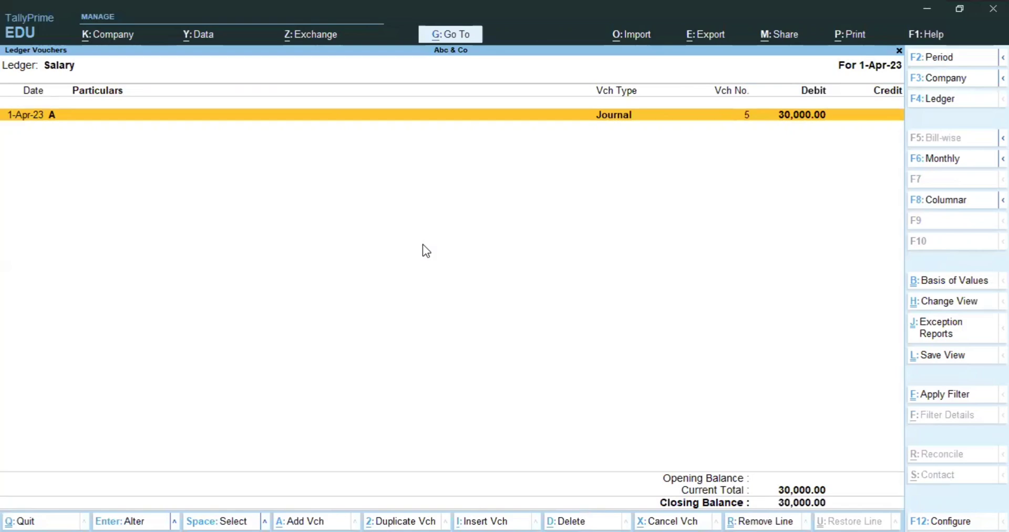
key(Escape)
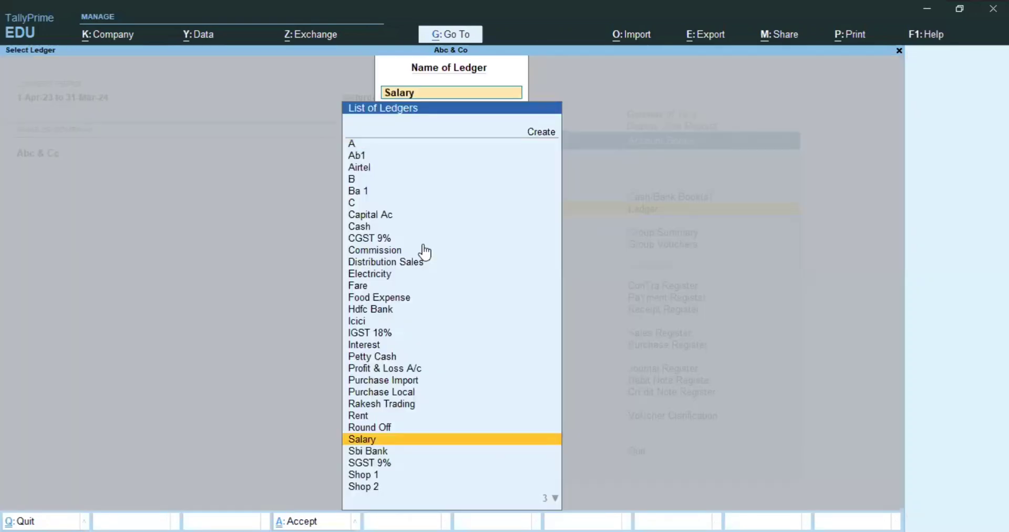
key(Escape)
key(Escape)
key(Escape)
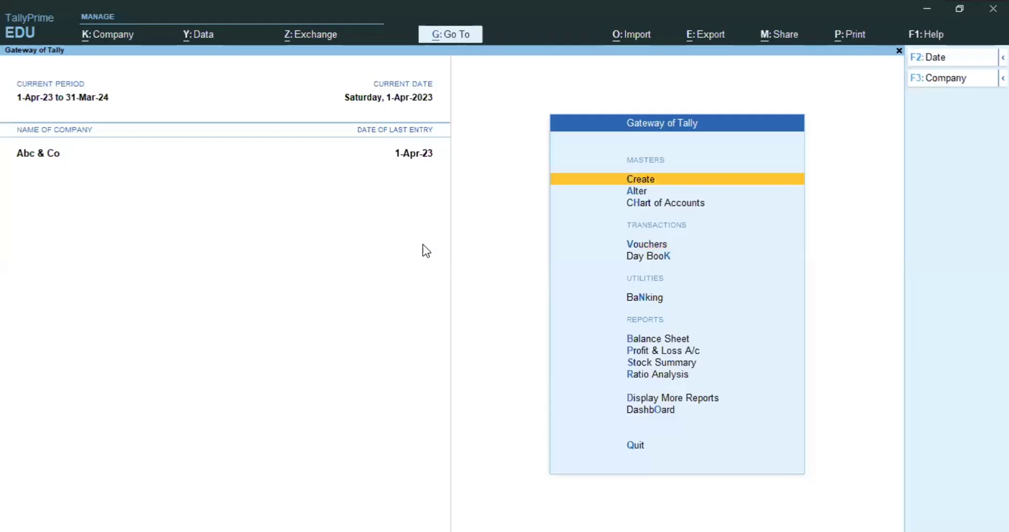
Display ledger A's vouchers, compare its salary journal and cash payment entries, and return to the ledger list.
key(d)
key(a)
key(l)
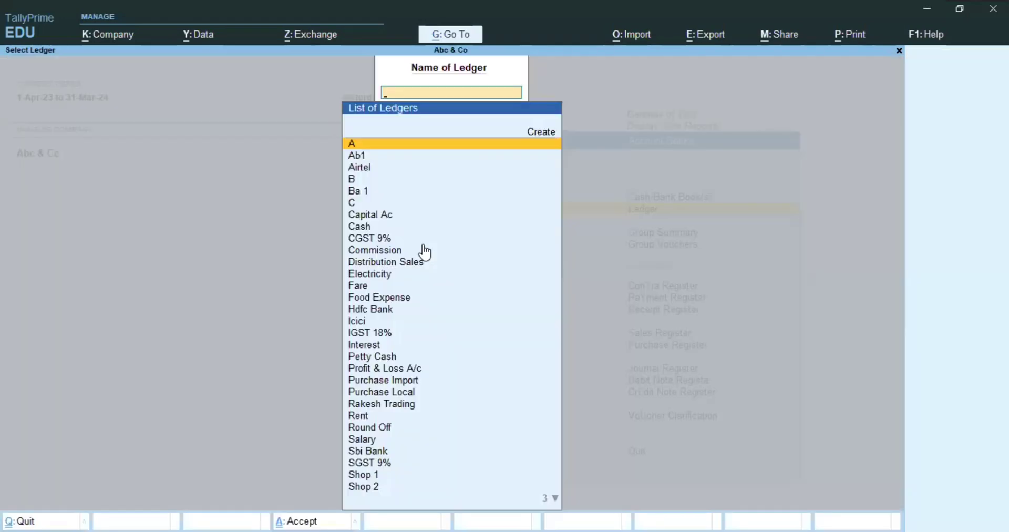
key(Return)
key(Down)
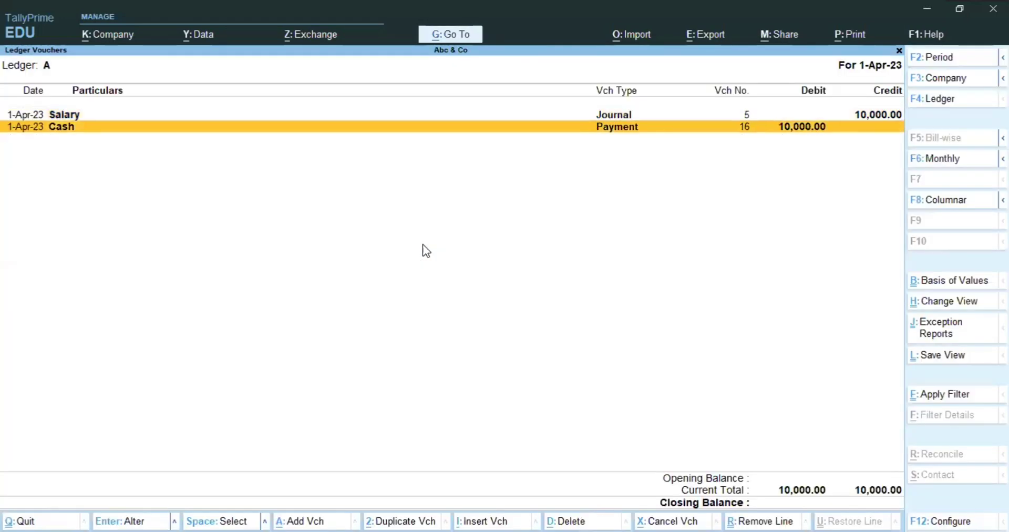
key(Up)
key(Down)
key(Up)
key(Down)
key(Up)
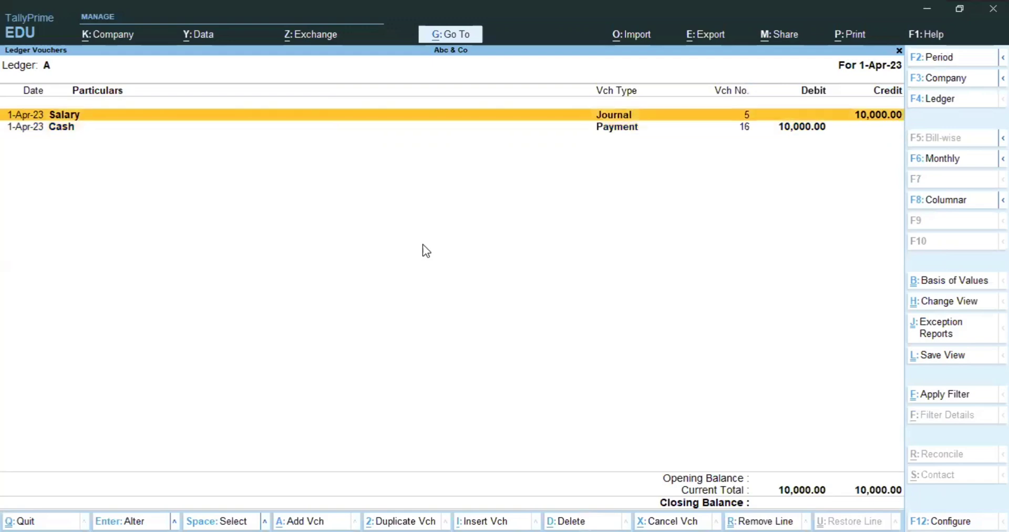
key(Down)
key(Up)
key(Down)
key(Up)
key(Down)
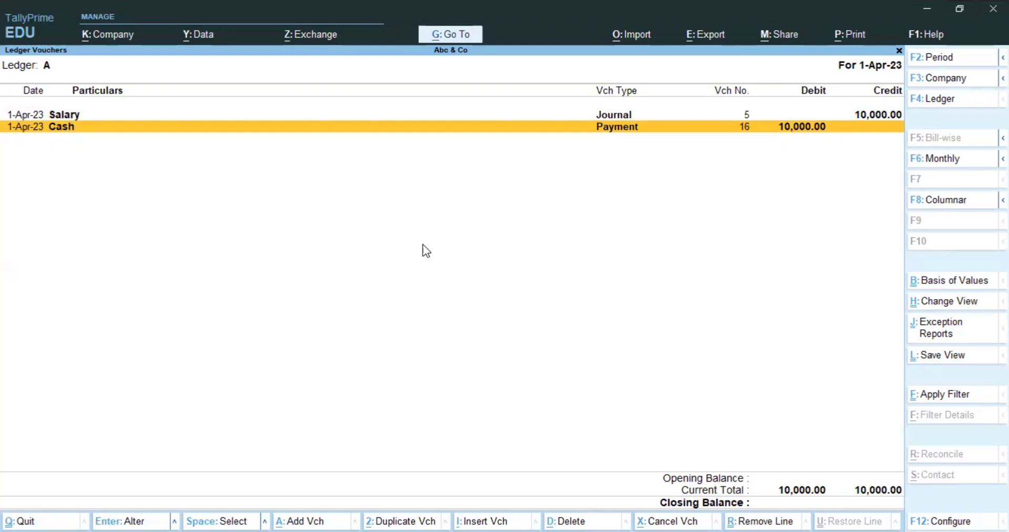
key(Escape)
Display ledger B's vouchers, check its journal and payment entries, and return to the ledger list.
text(B)
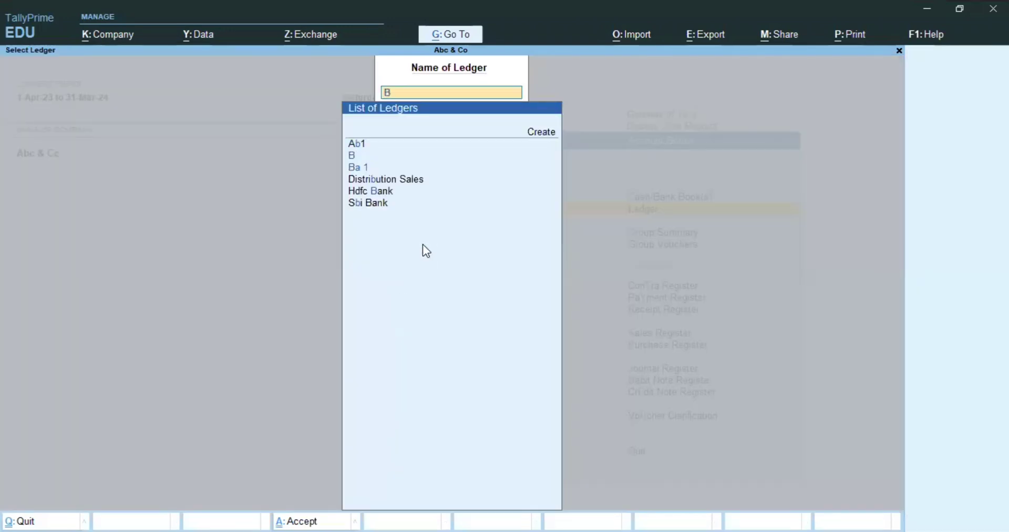
key(Return)
key(Down)
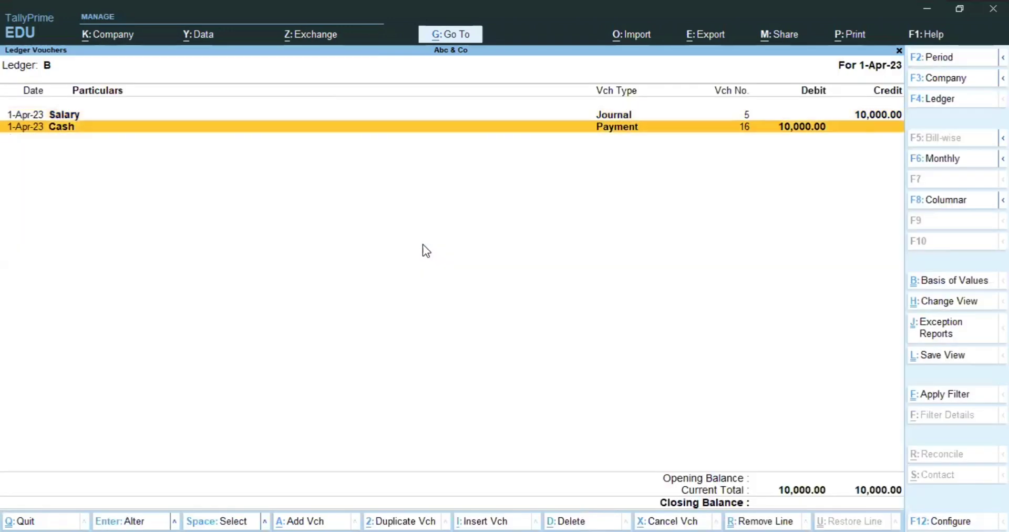
key(Escape)
Display ledger C's vouchers, compare its salary journal and cash payment entries, and return to the Gateway of Tally.
text(C)
key(Return)
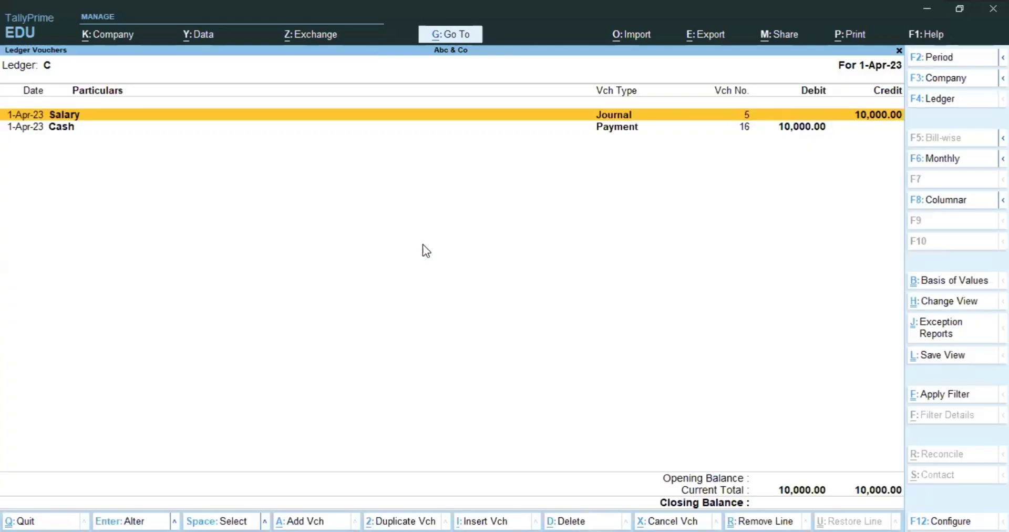
key(Down)
key(Up)
key(Down)
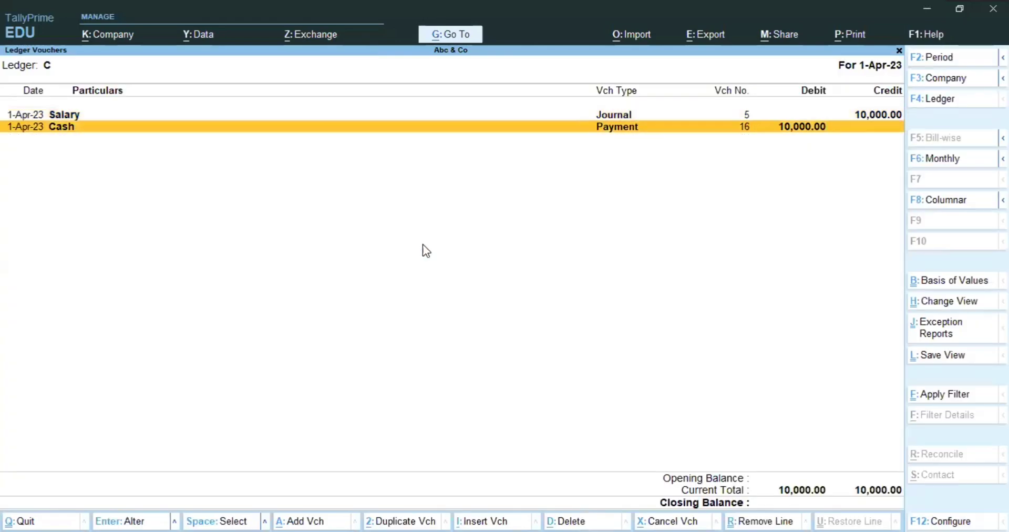
key(Up)
key(Down)
key(Up)
key(Down)
key(Up)
key(Down)
key(Up)
key(Down)
key(Up)
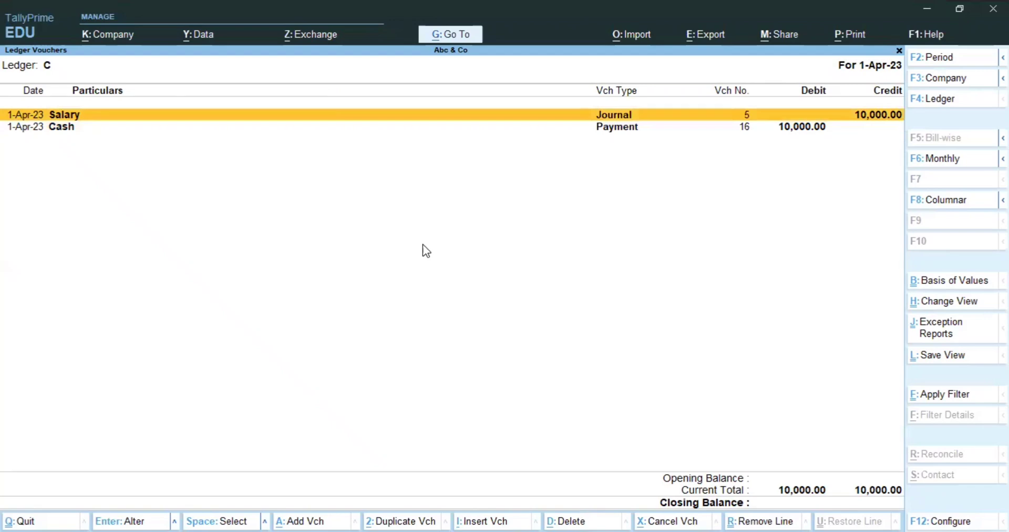
key(Escape)
key(Escape)
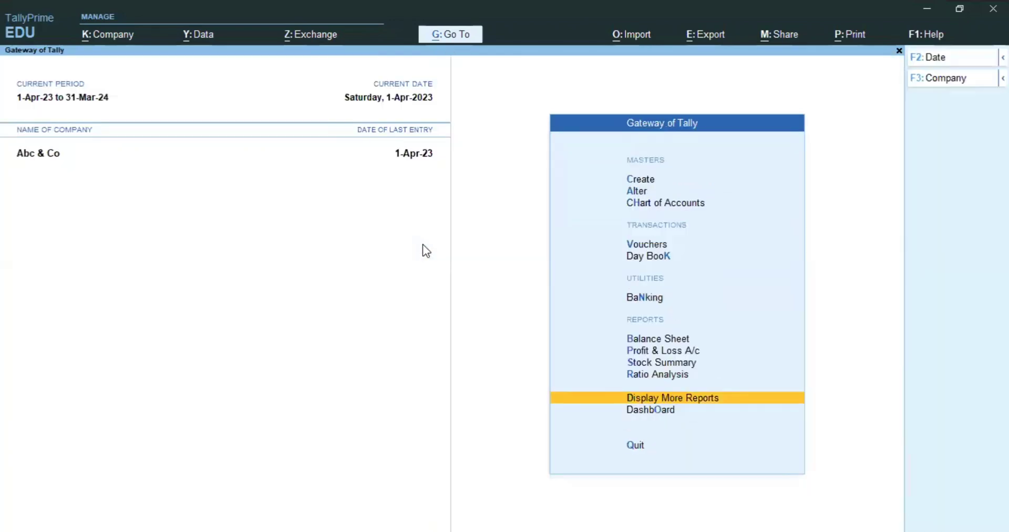
Display the Shyam & Co ledger's vouchers, check its pending bills bill-wise, and leave the ledger reports.
key(Escape)
key(n)
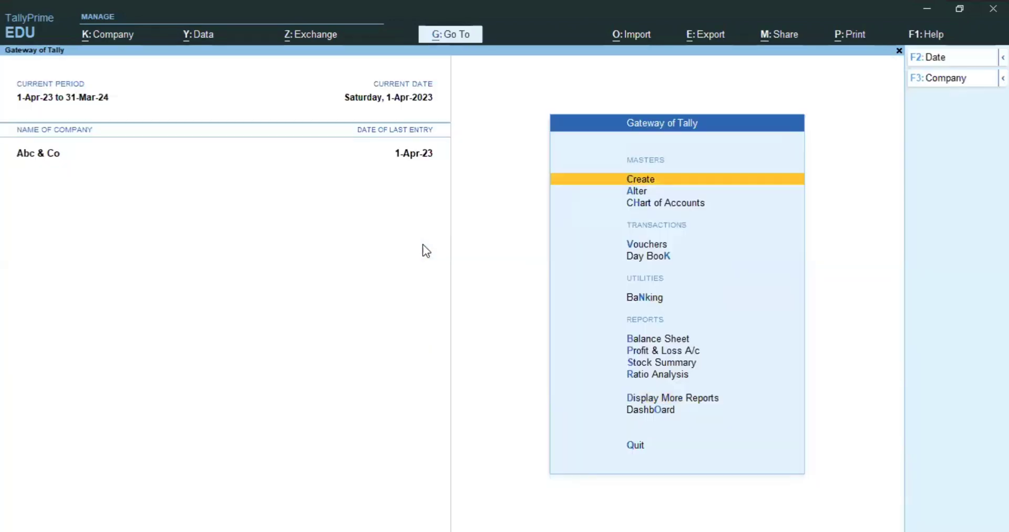
text(dalShy)
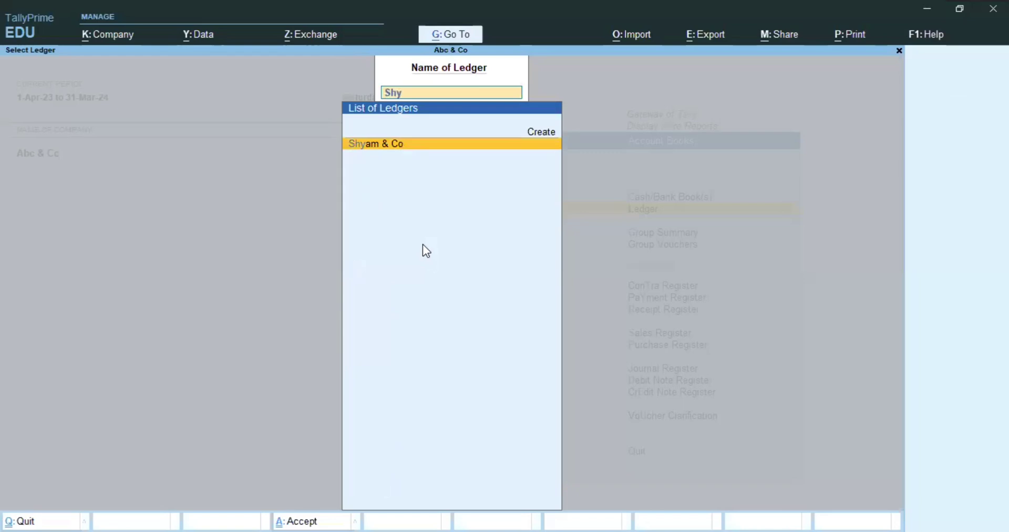
key(Return)
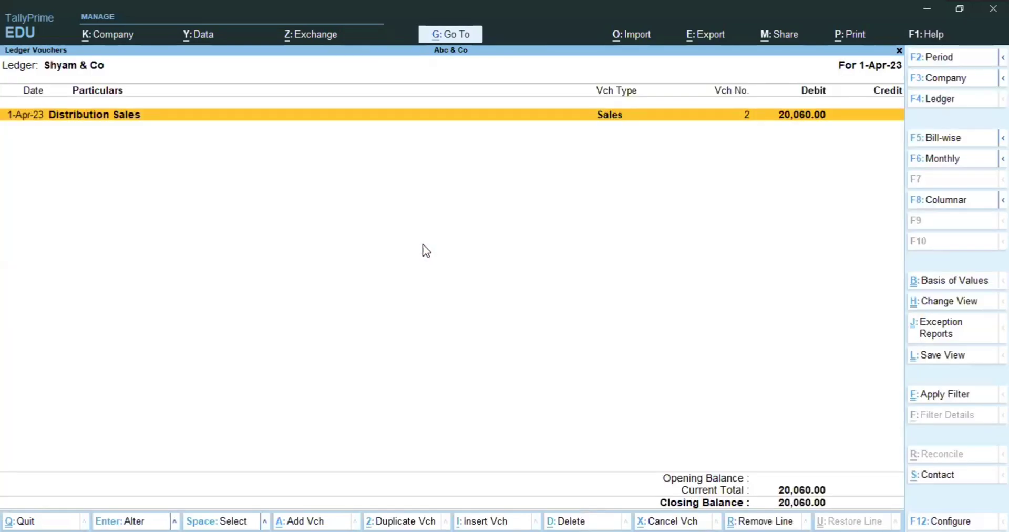
key(F5)
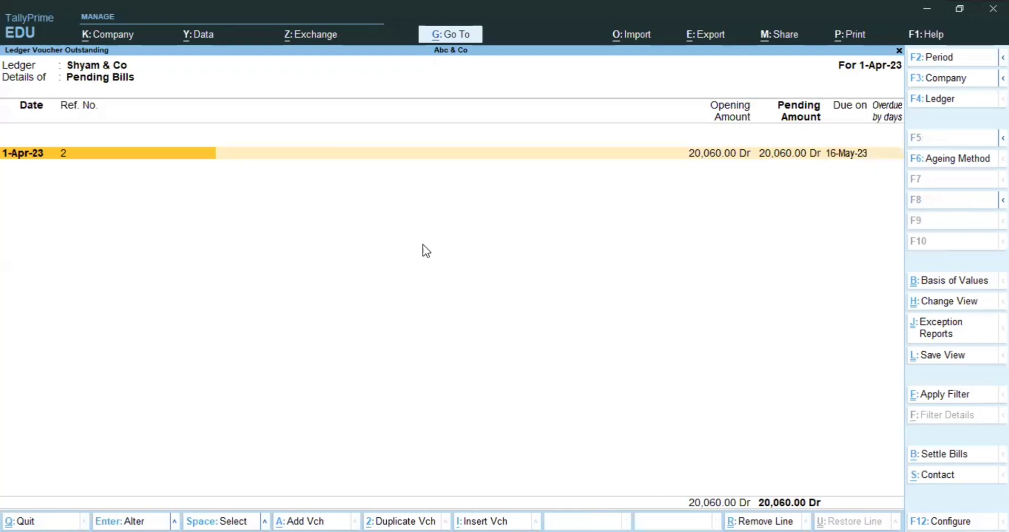
key(Escape)
key(Escape)
key(Escape)
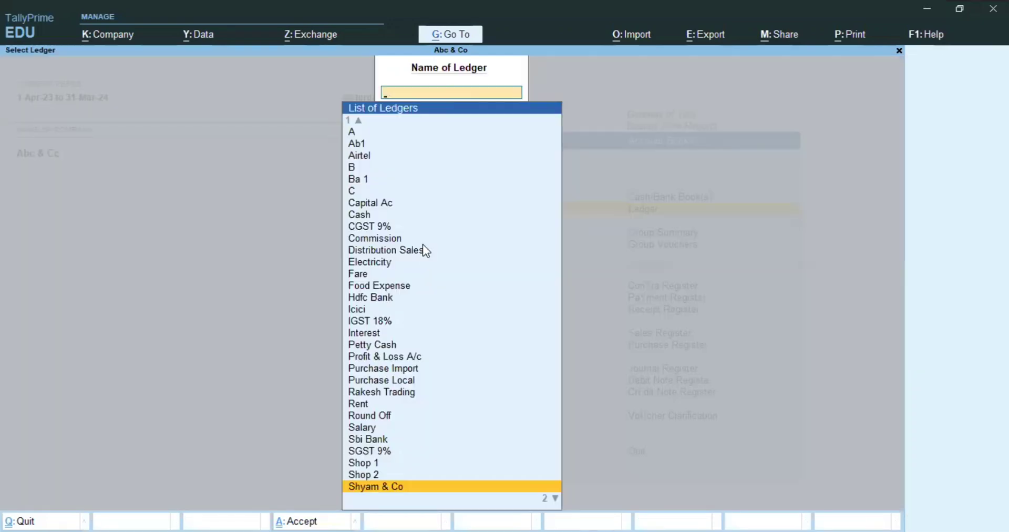
Start a receipt voucher crediting Shyam & Co with 20,000 and allocate it against pending bill reference 2.
key(v)
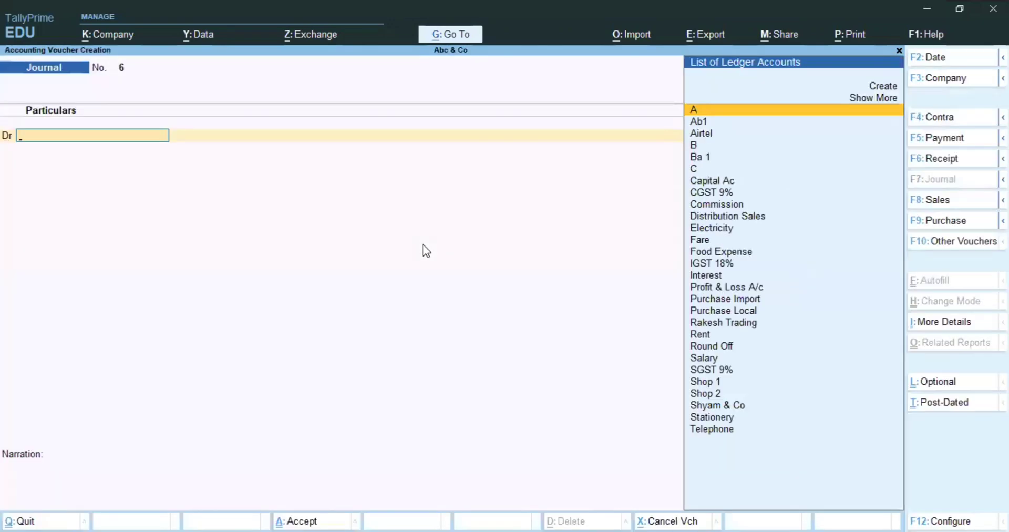
key(F6)
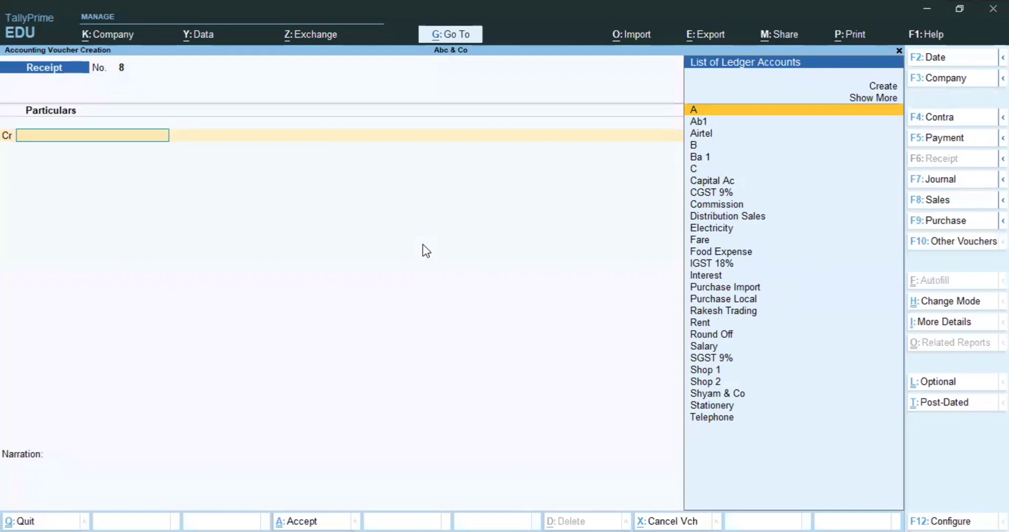
text(Shy)
key(Return)
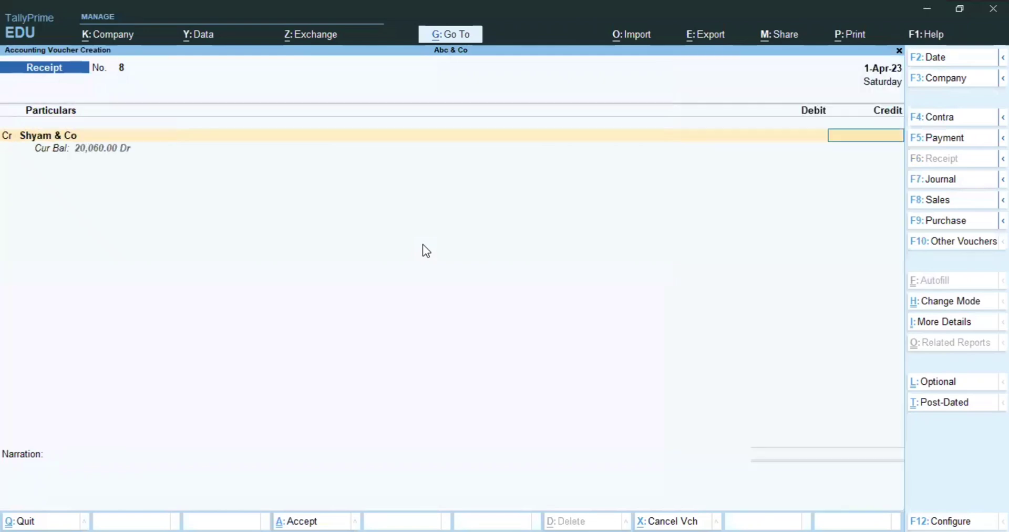
text(20000)
key(Return)
key(Return)
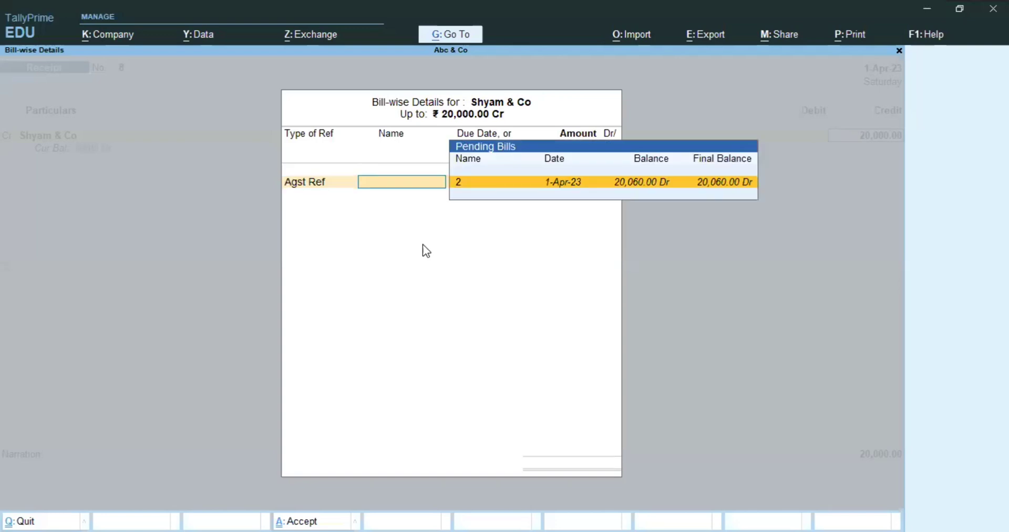
key(Return)
key(Return)
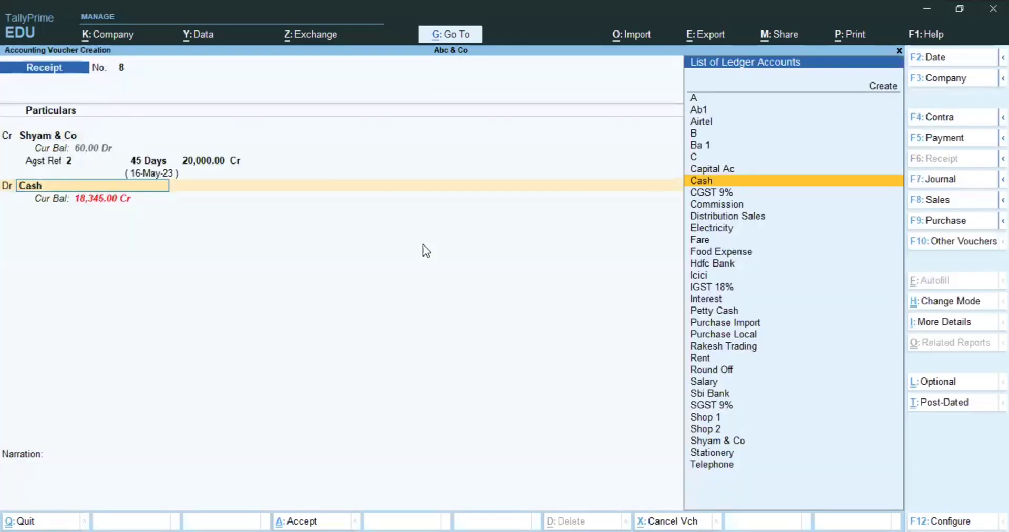
Debit Cash with 20,000, save the receipt without a narration, and return to the Gateway of Tally.
key(Return)
key(Return)
key(Return)
key(Return)
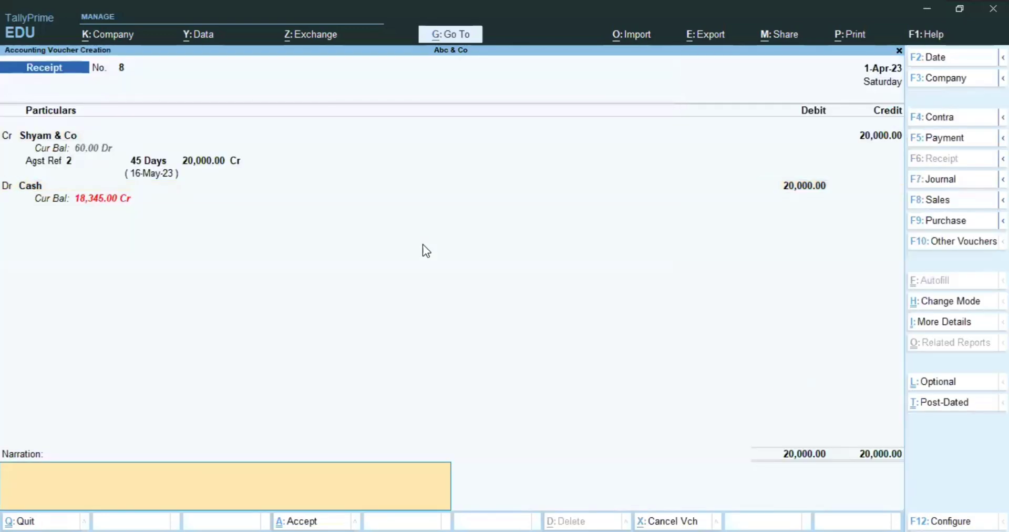
key(Return)
key(Escape)
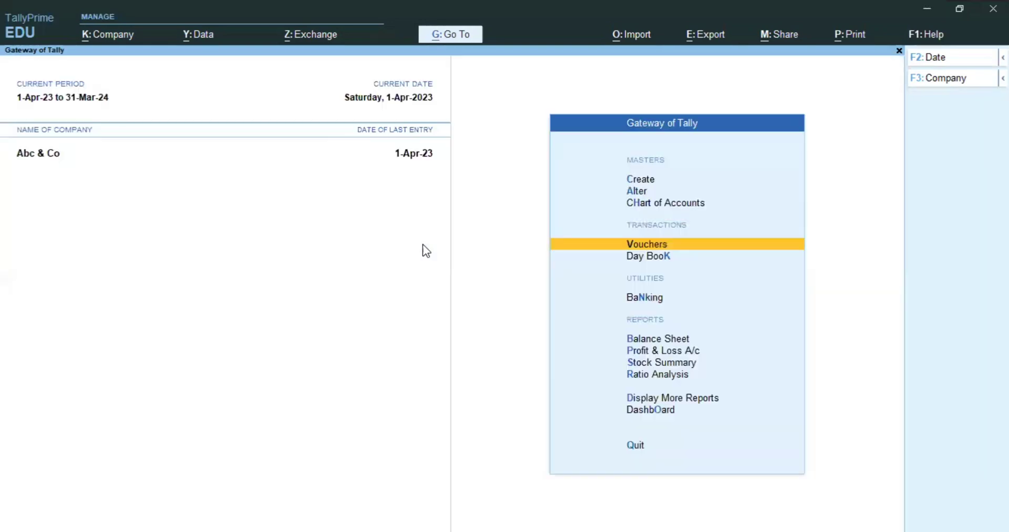
Display the Shyam & Co ledger's vouchers and check its pending bills bill-wise.
text(dalShy)
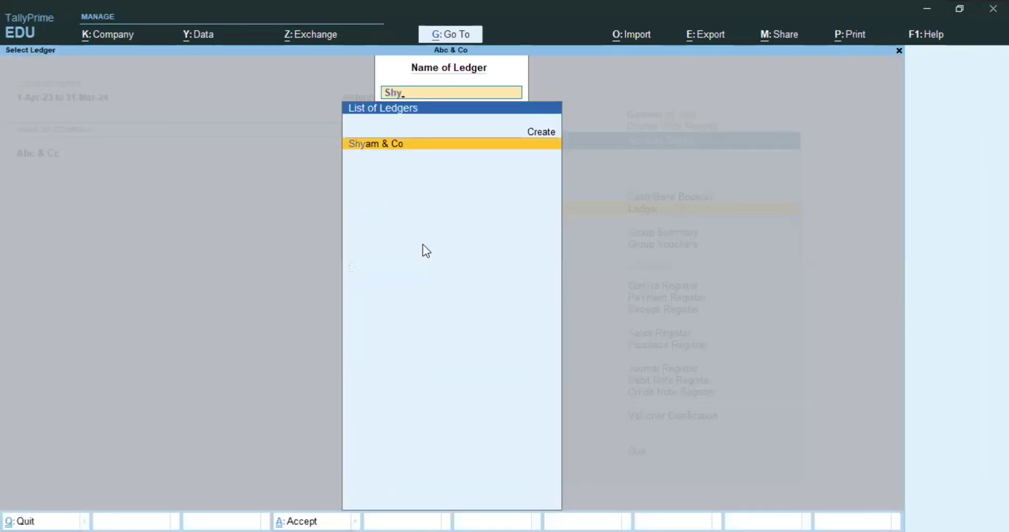
key(Return)
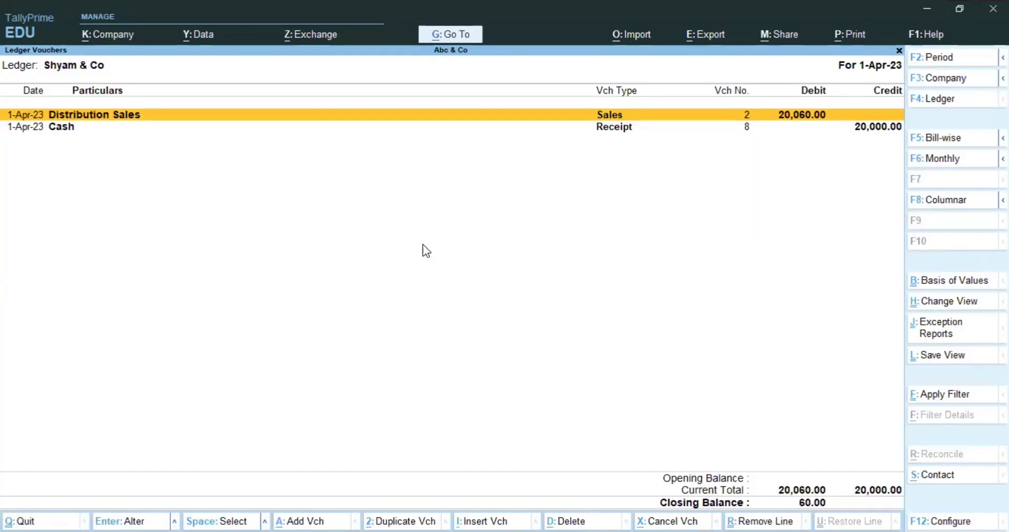
key(F5)
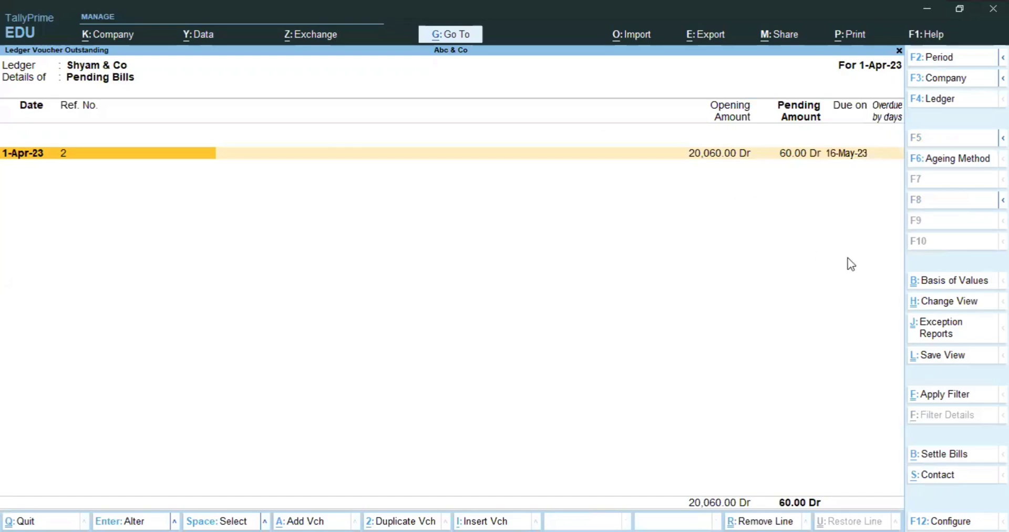
key(Escape)
Open the Shyam & Co cash receipt voucher for review and close it without editing.
key(Down)
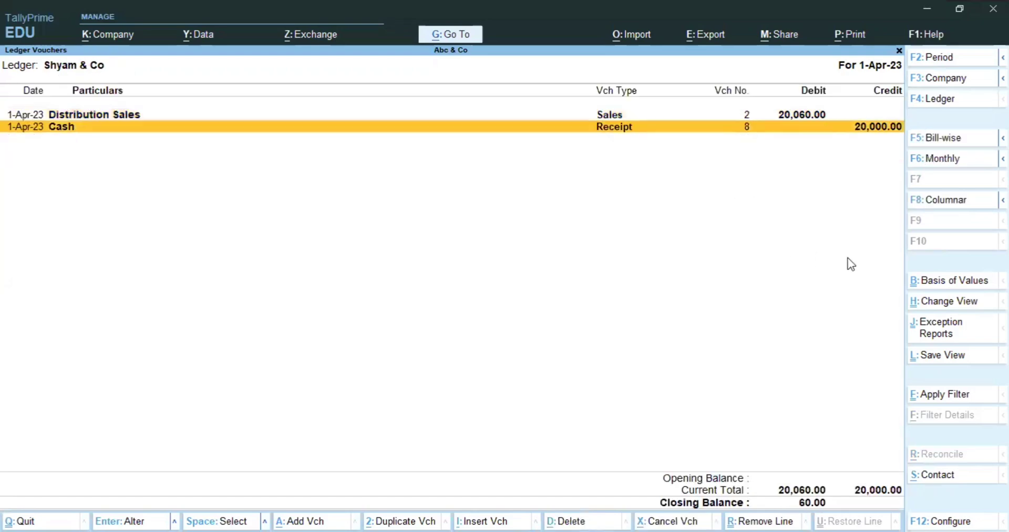
key(Return)
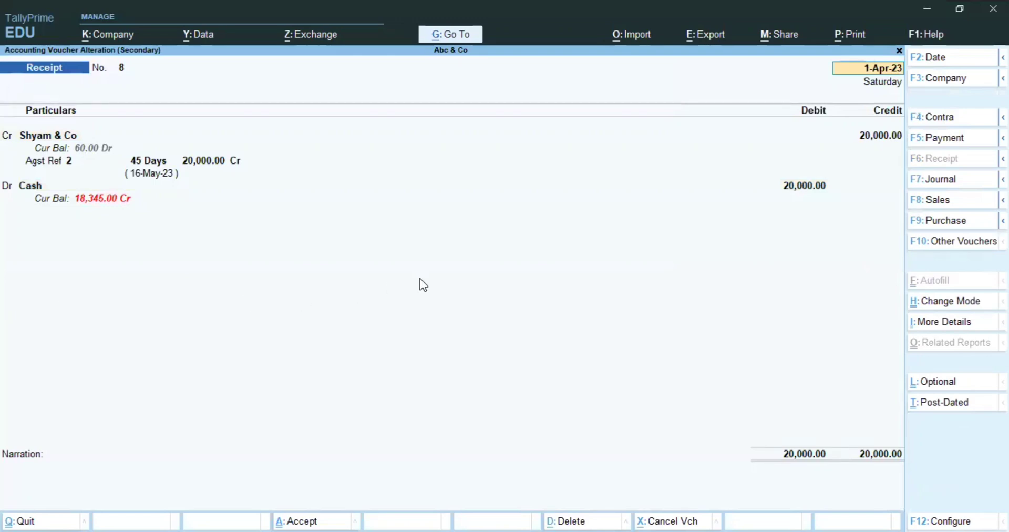
key(BackSpace)
key(Escape)
key(Return)
key(Escape)
key(Escape)
key(Escape)
key(d)
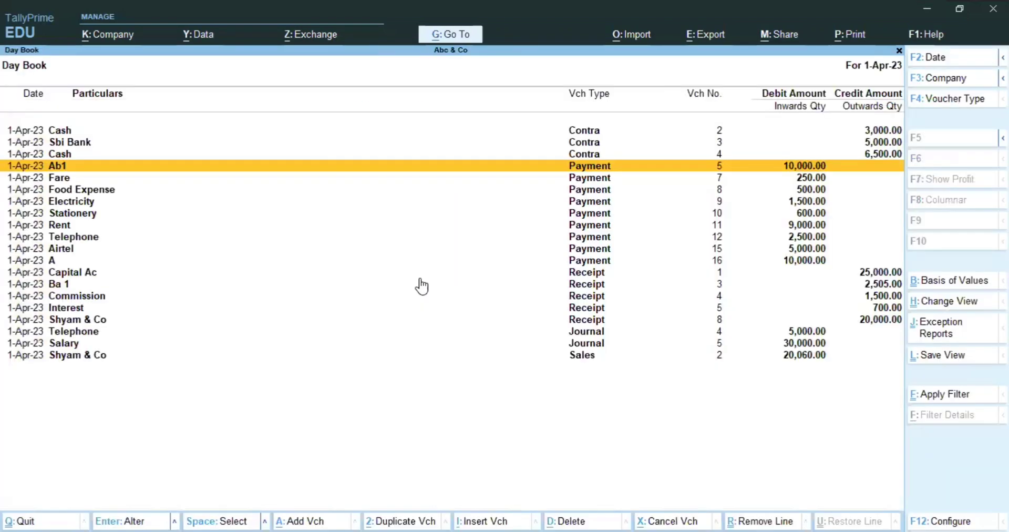
key(Escape)
key(Escape)
key(Escape)
key(Escape)
Display the Shyam & Co ledger again, review its cash receipt voucher, and return to the Gateway of Tally without editing.
text(dal)
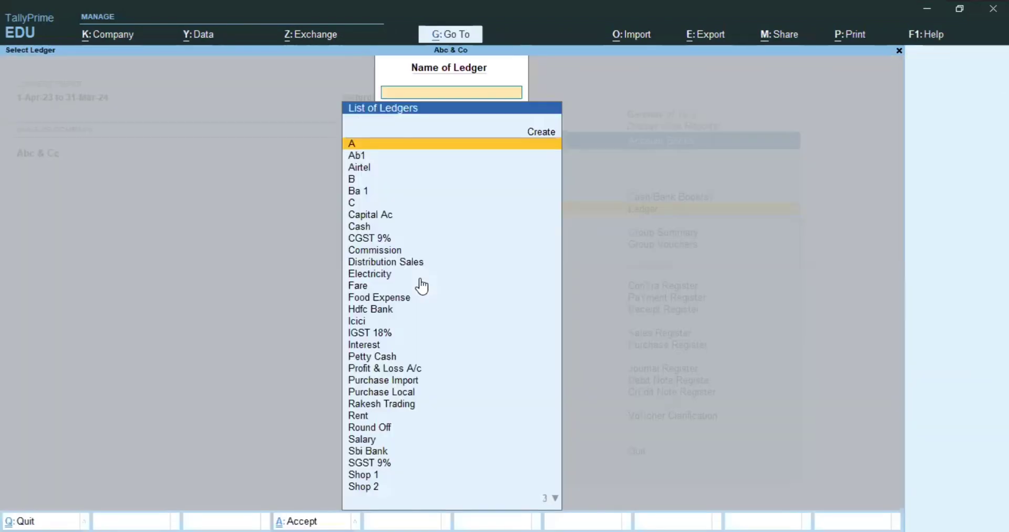
text(shy)
key(Return)
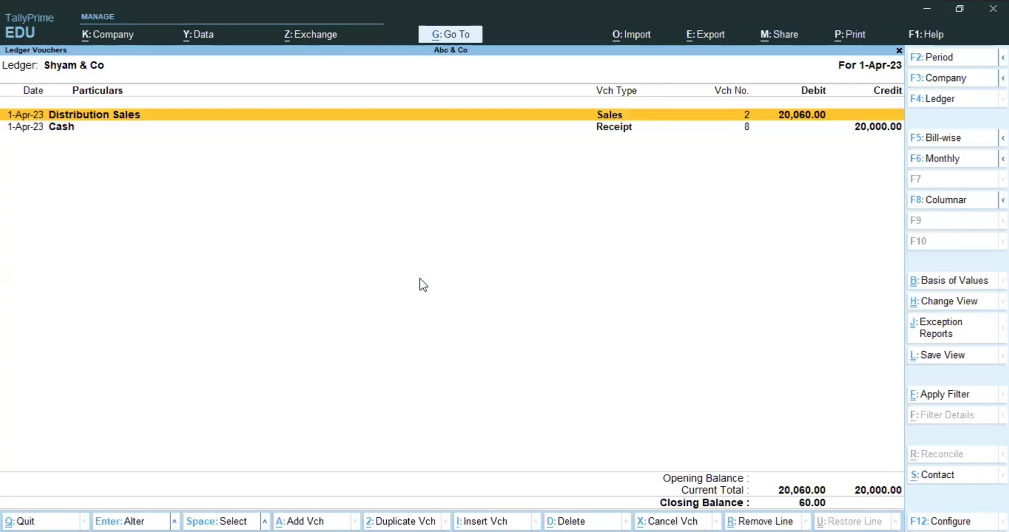
key(Down)
key(Return)
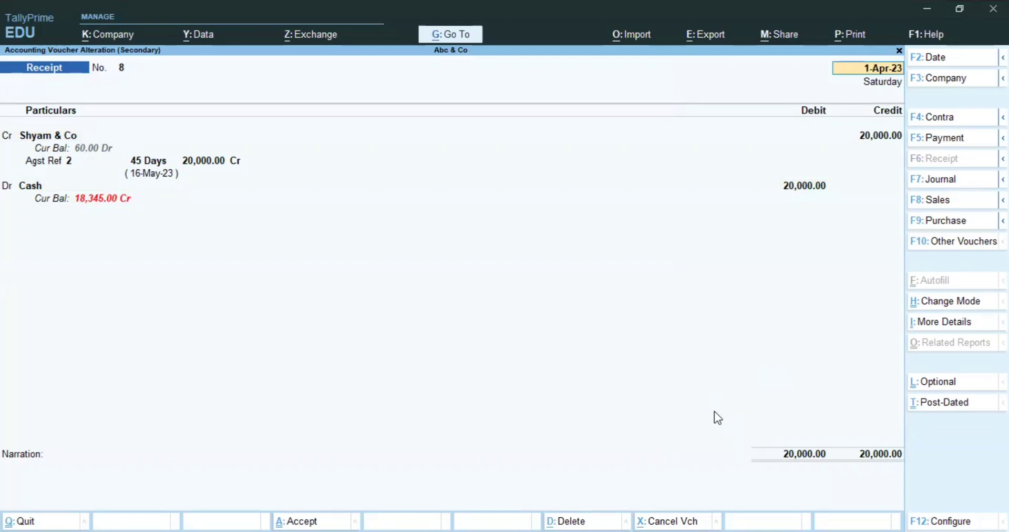
key(Escape)
key(y)
key(Escape)
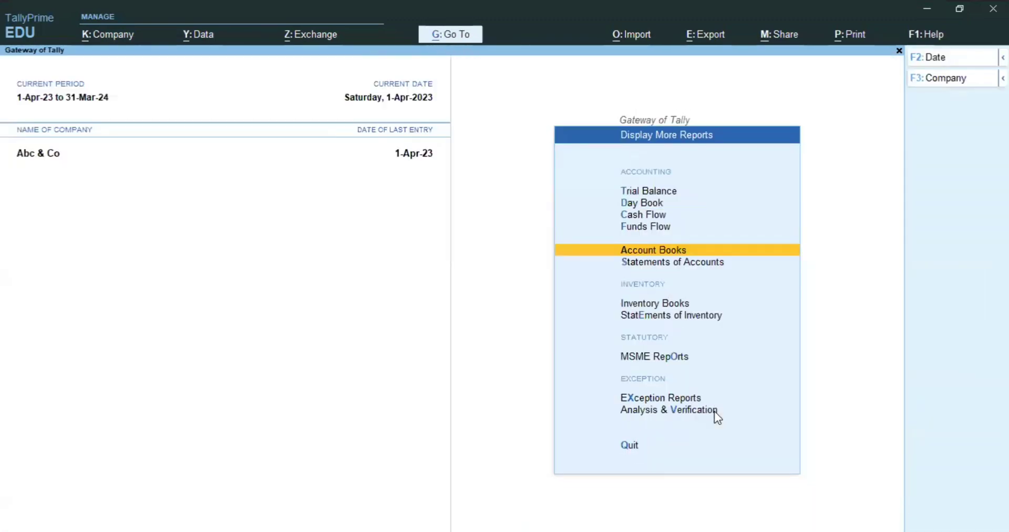
key(Escape)
key(Escape)
key(Escape)
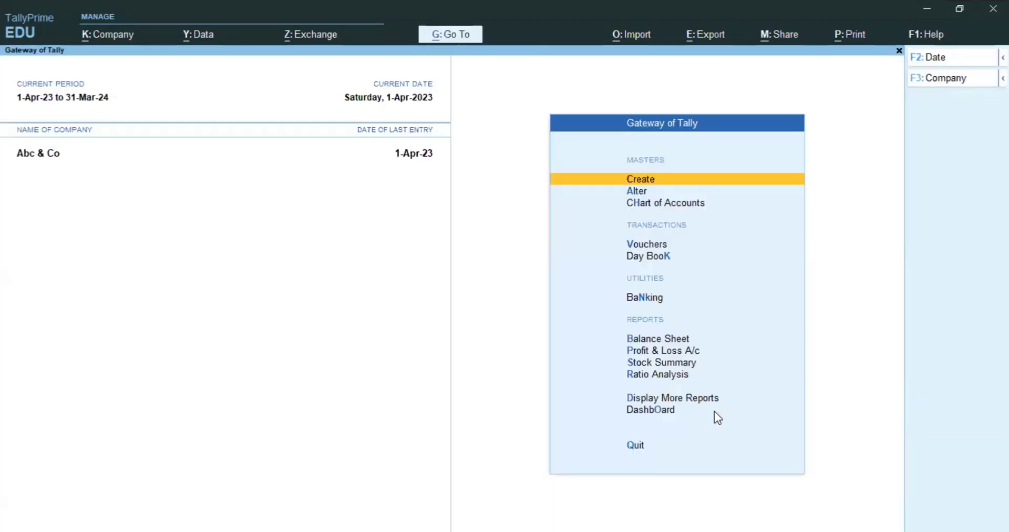
Start a journal voucher debiting the Round Off ledger with 60.
key(v)
key(F7)
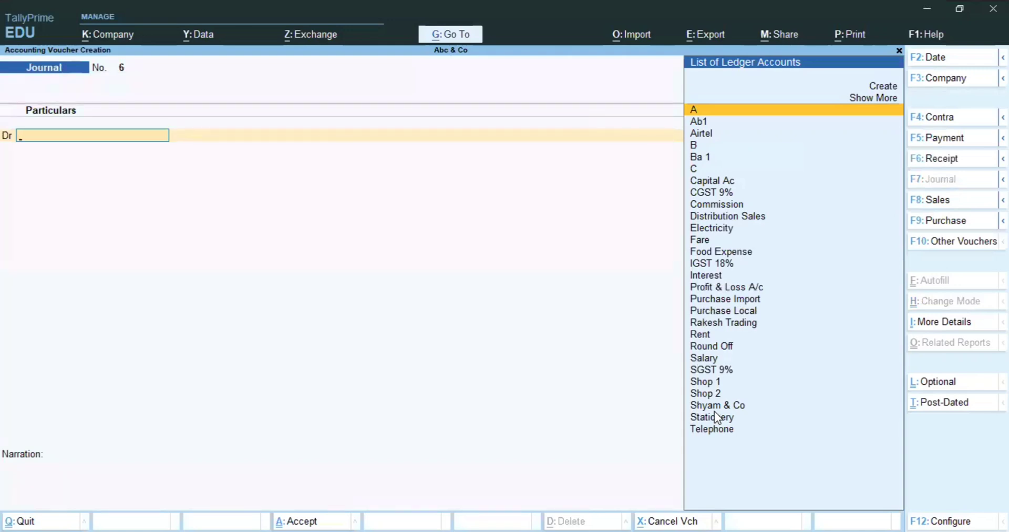
text(Rou)
key(Return)
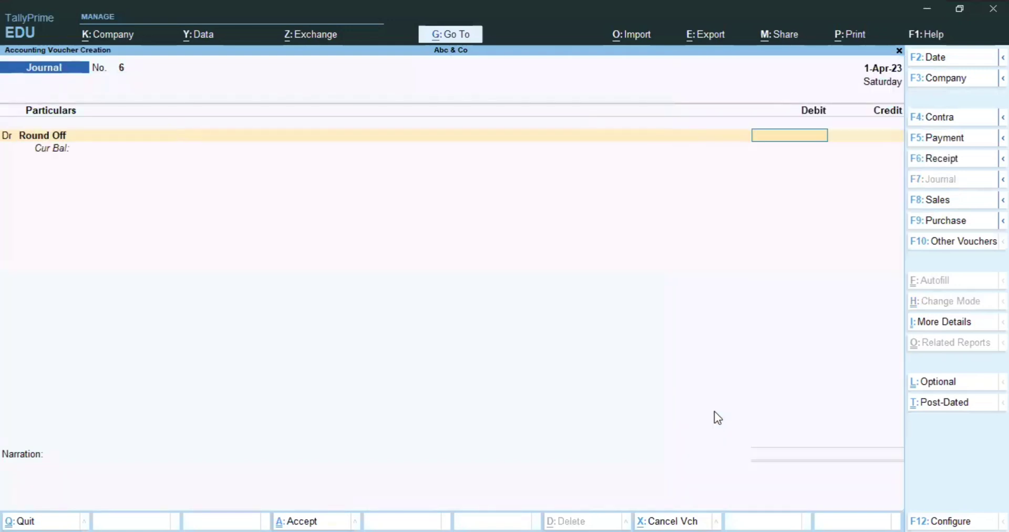
text(600)
key(BackSpace)
key(Return)
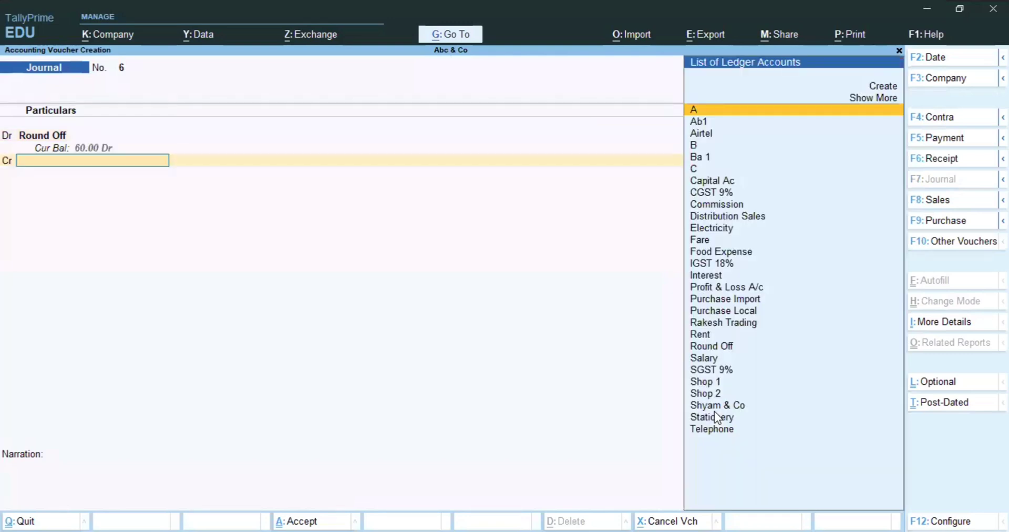
Credit Shyam & Co with 60 against pending bill reference 2 and save the journal voucher without a narration.
text(Shy)
key(Return)
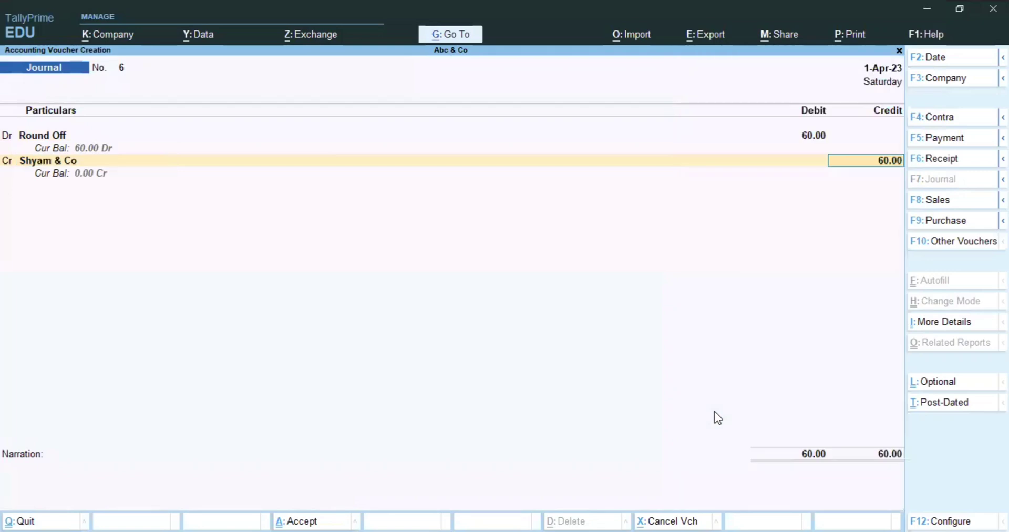
key(Return)
key(Return)
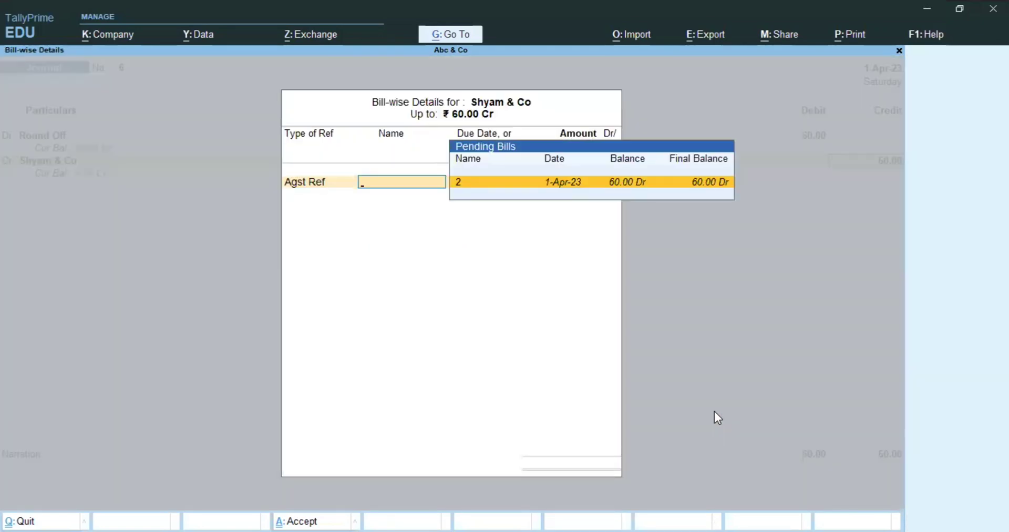
key(Return)
key(Return)
key(Return)
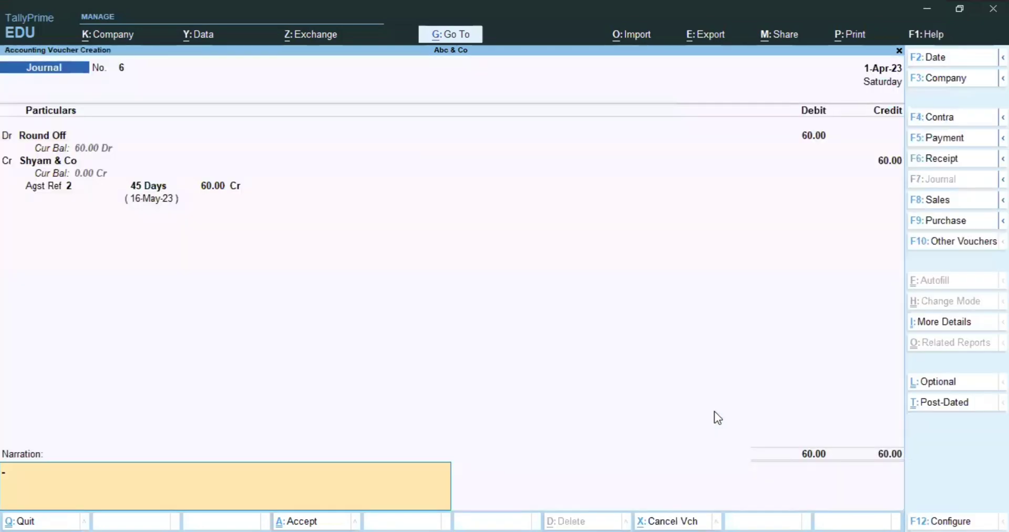
key(Return)
key(Return)
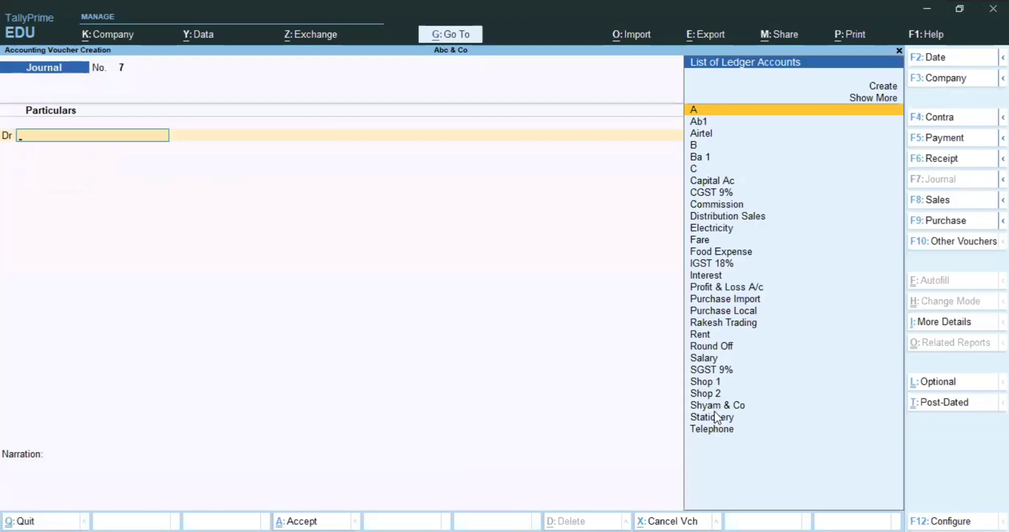
Display the Shyam & Co ledger's vouchers and go through its sales, receipt and round-off entries.
key(Escape)
text(dal)
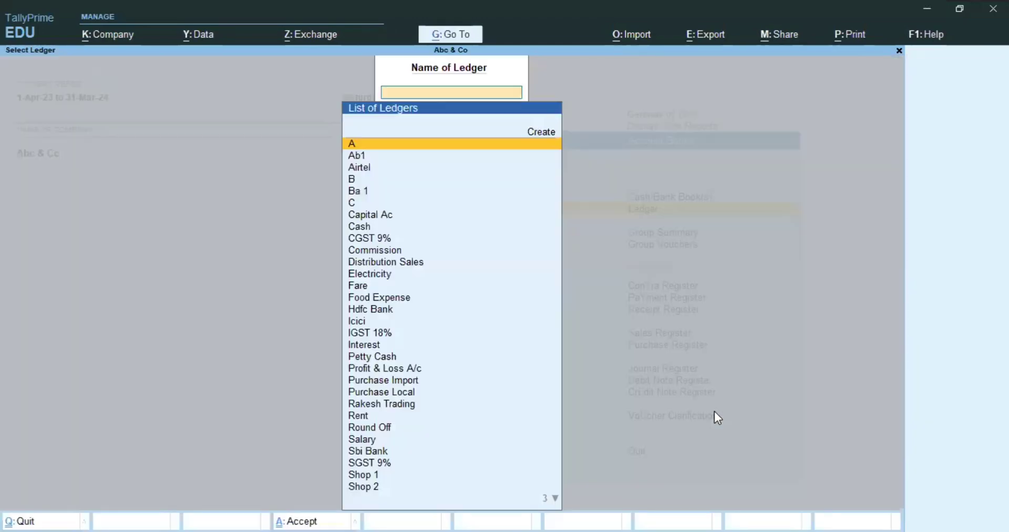
text(Shy)
key(Return)
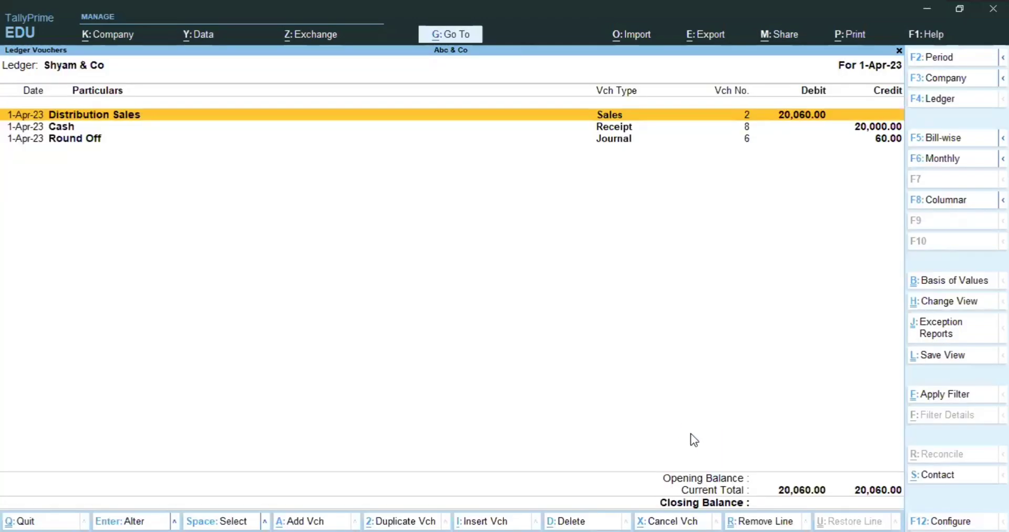
key(Down)
key(Down)
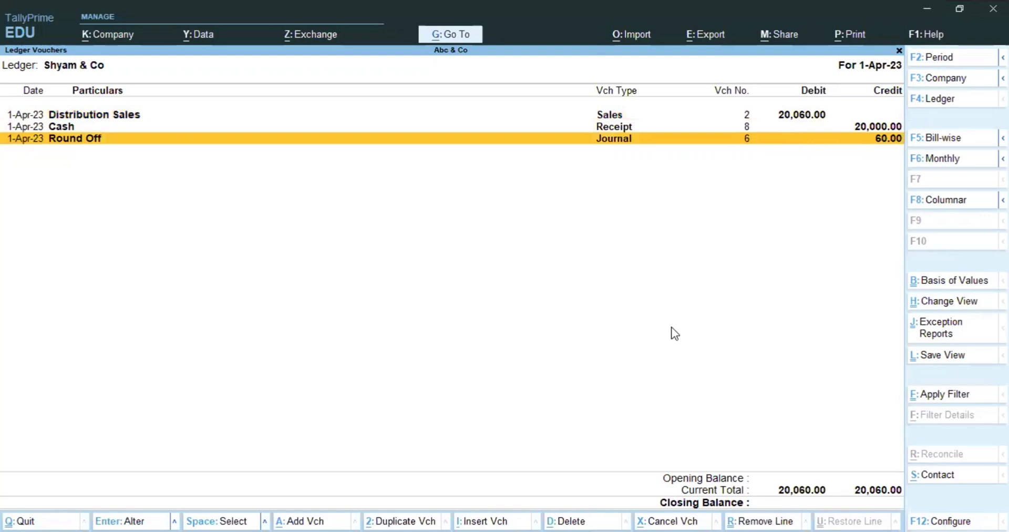
Check Shyam & Co's pending bills bill-wise, and leave the ledger reports.
key(F5)
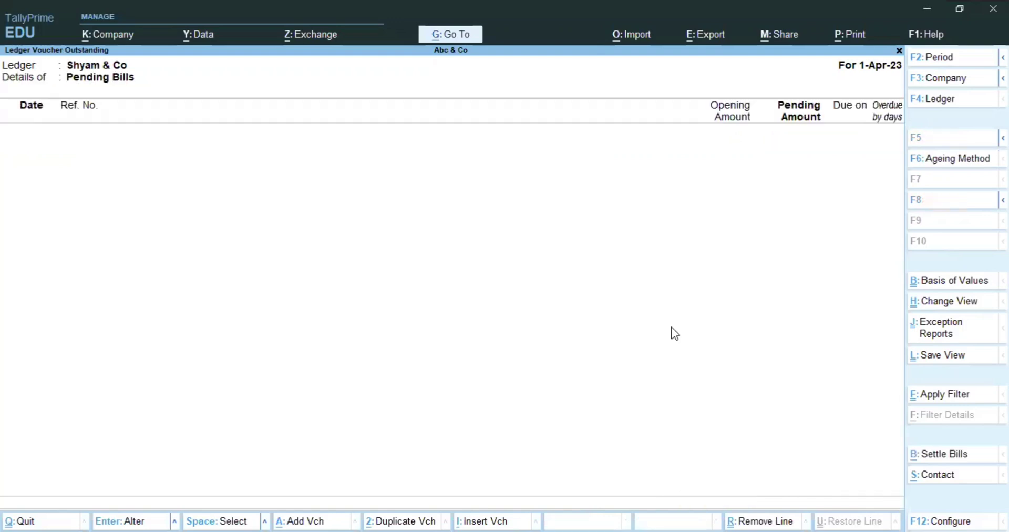
key(Escape)
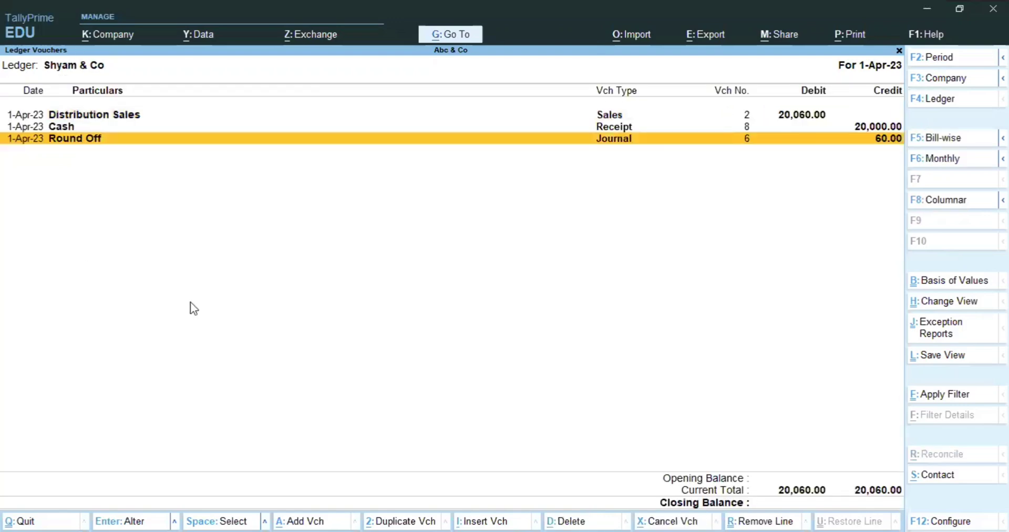
key(Escape)
key(Escape)
key(Escape)
key(Escape)
key(Escape)
key(Escape)
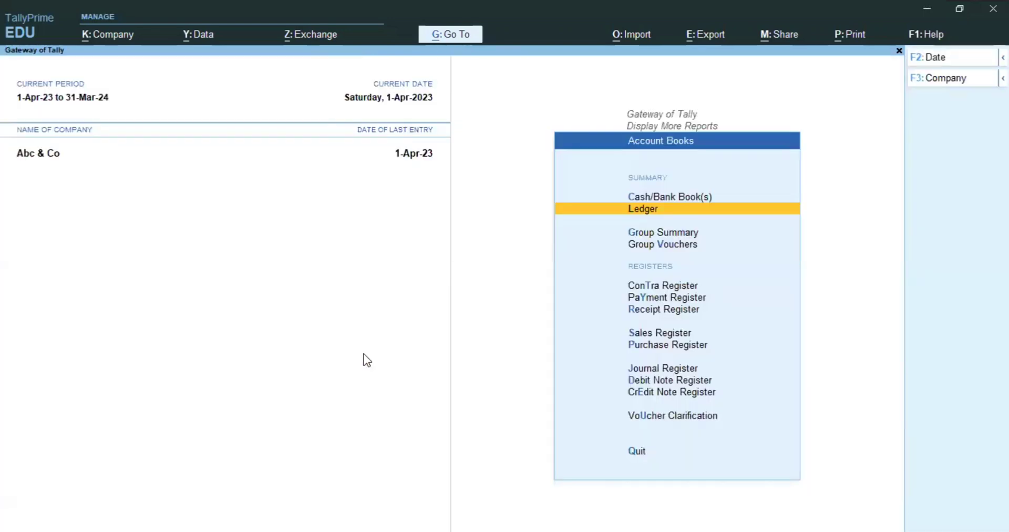
Display the Round Off ledger's vouchers, review its journal entry, and return to the Gateway of Tally.
text(dalrou)
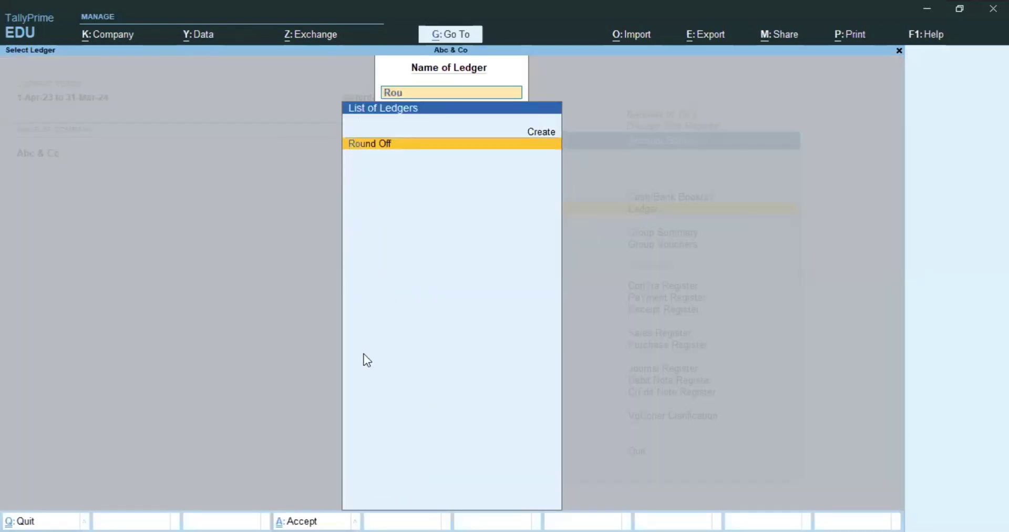
key(Return)
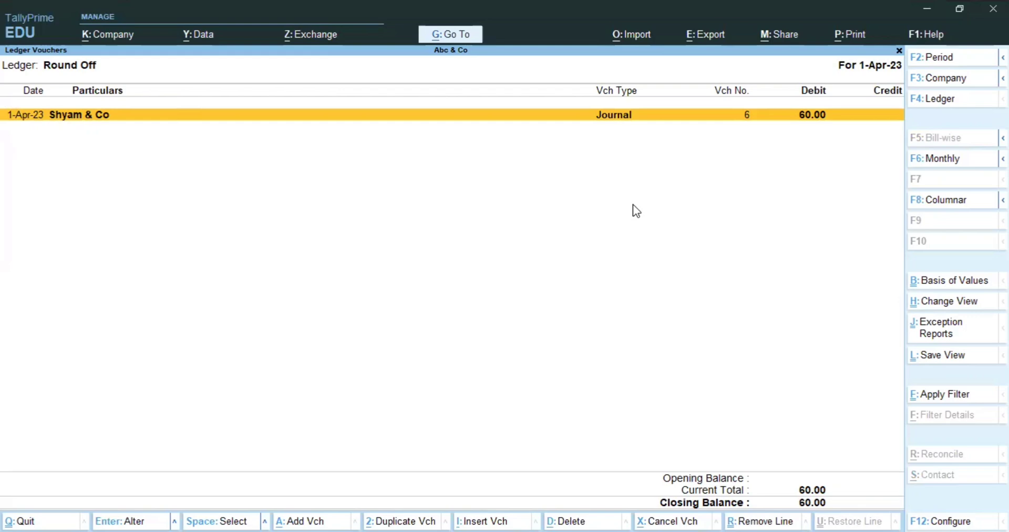
key(Escape)
key(Escape)
key(Escape)
key(Escape)
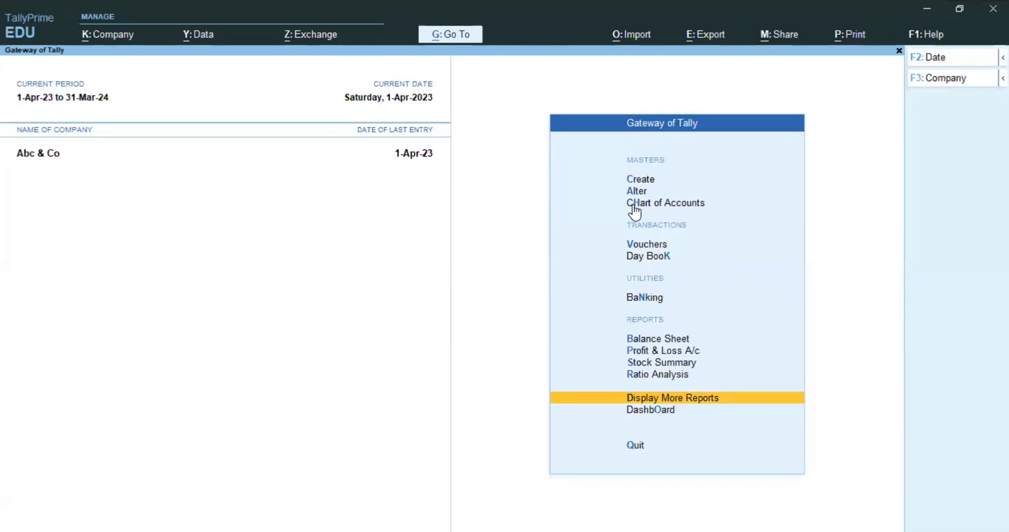
key(Home)
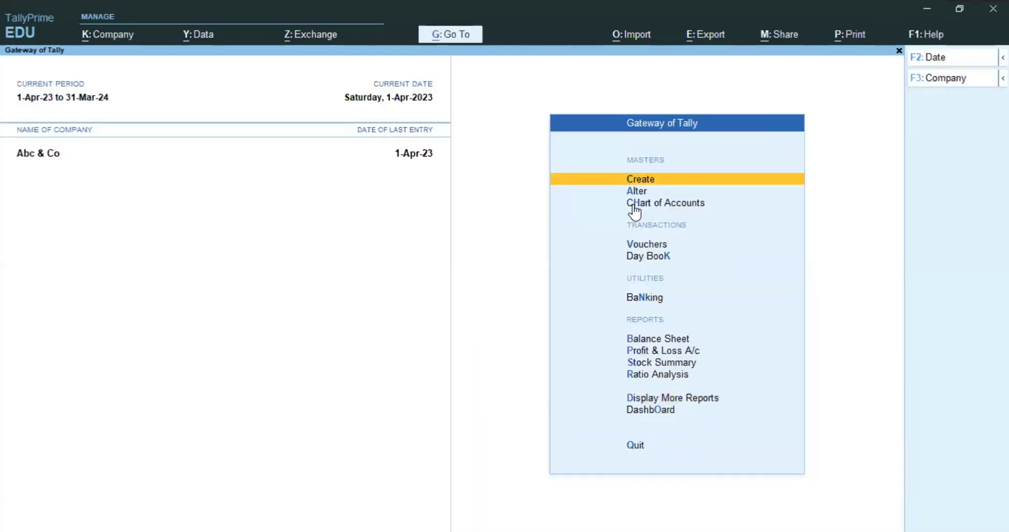